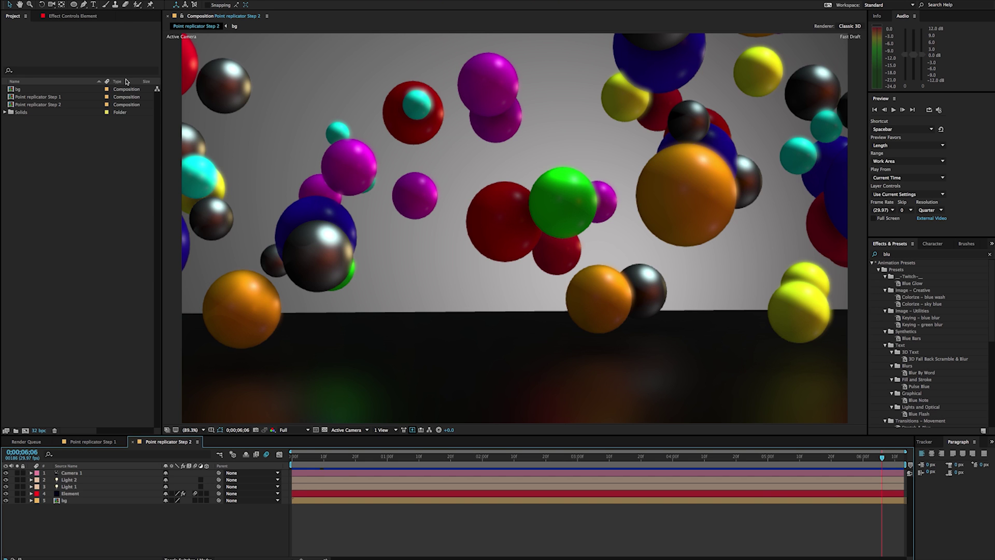
Step: Show the Element effect settings and expand Render Settings, Utilities, Custom Layers, World Transform, Animation Engine and Group 5
{"action": "left_click", "coordinate": [75, 16]}
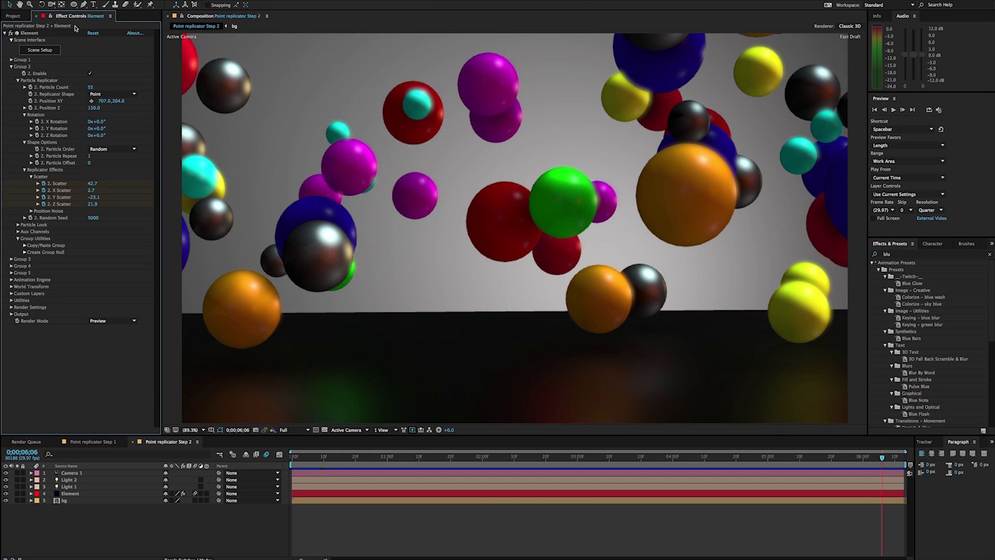
{"action": "left_click", "coordinate": [11, 67]}
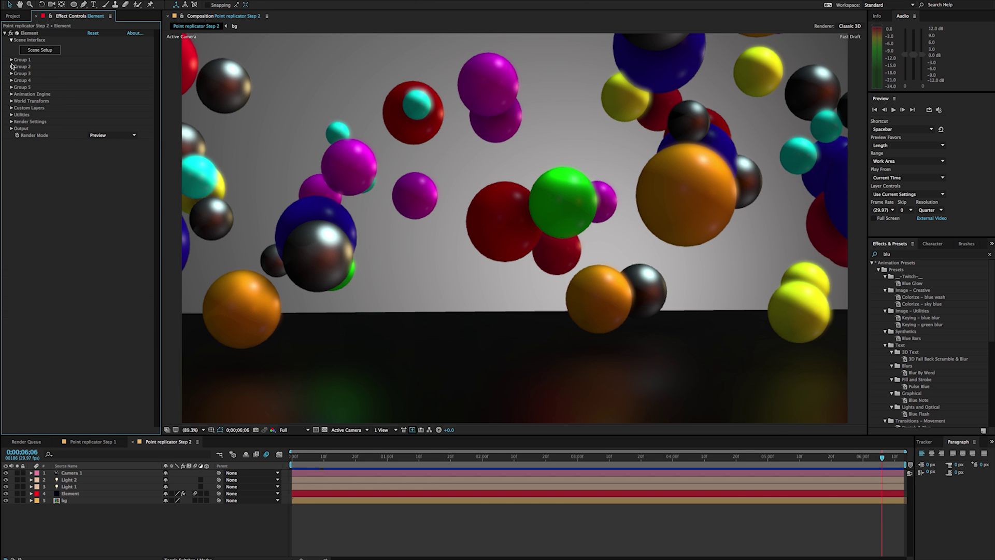
{"action": "left_click", "coordinate": [11, 121]}
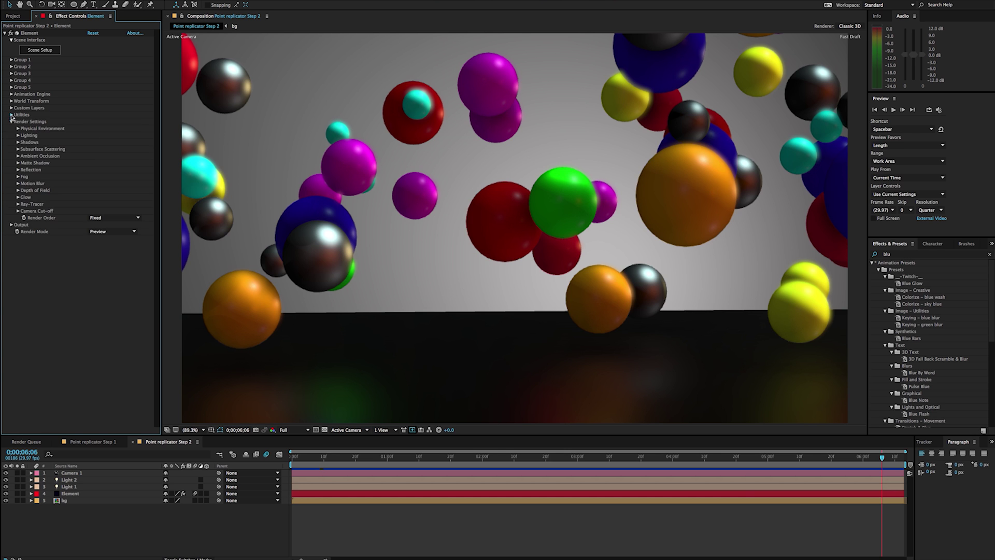
{"action": "left_click", "coordinate": [11, 115]}
{"action": "left_click", "coordinate": [11, 108]}
{"action": "left_click", "coordinate": [11, 101]}
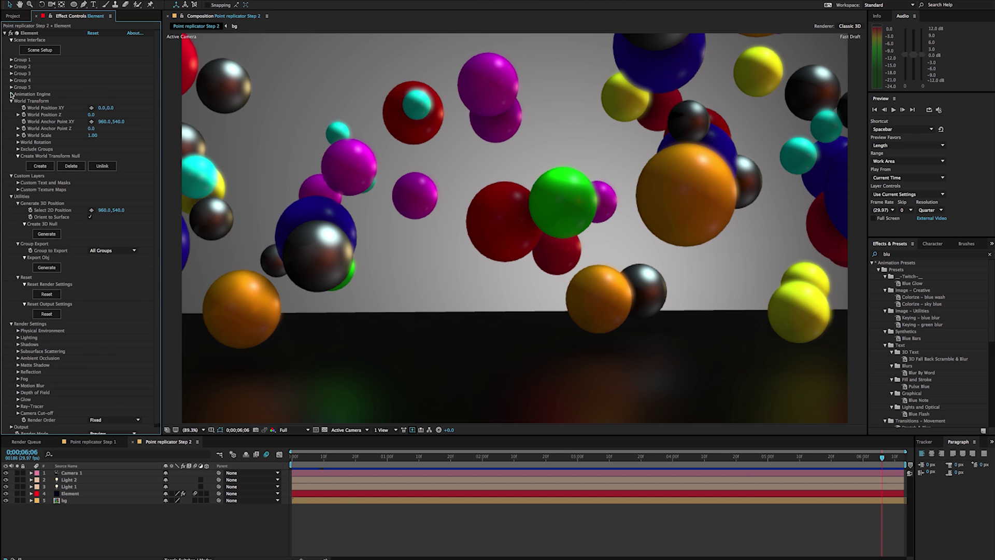
{"action": "left_click", "coordinate": [10, 94]}
{"action": "left_click", "coordinate": [11, 87]}
Step: Inspect Group 5's Particle Look, then collapse Group 5 and the other expanded groups
{"action": "left_click", "coordinate": [18, 107]}
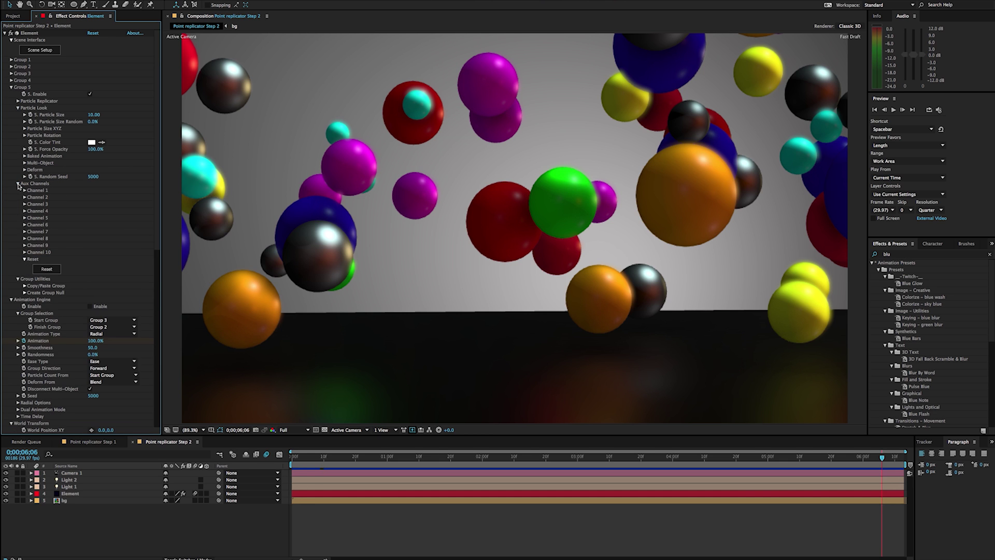
{"action": "left_click", "coordinate": [18, 108]}
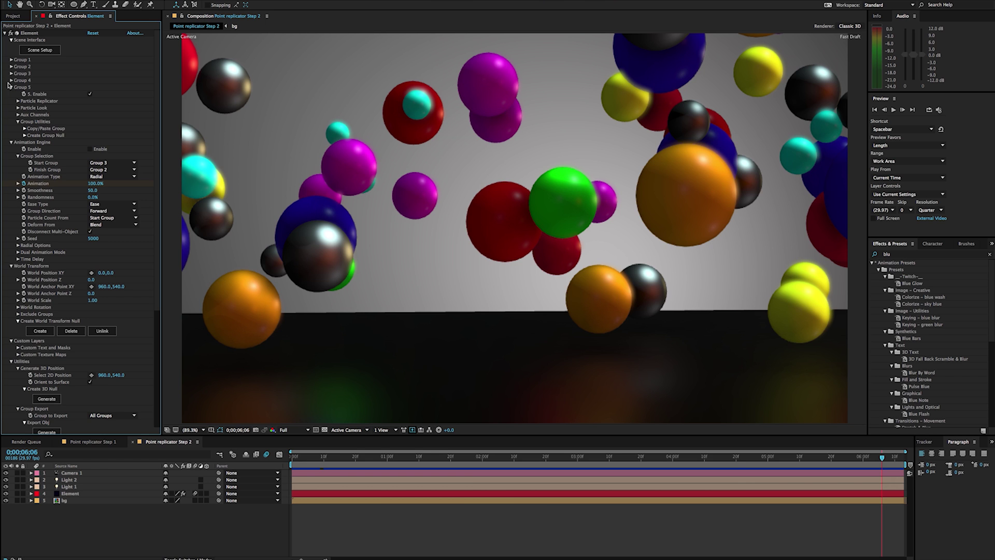
{"action": "left_click", "coordinate": [10, 88]}
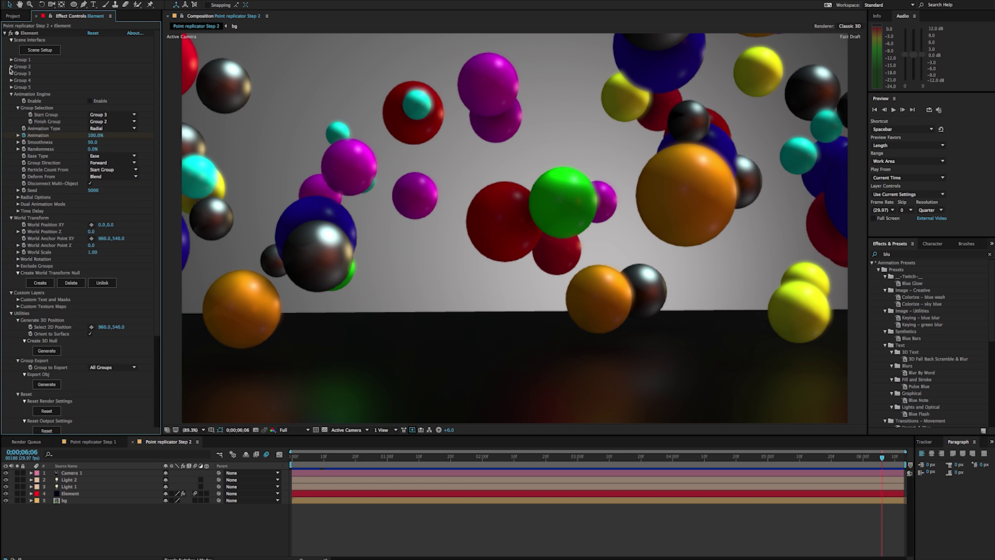
{"action": "left_click", "coordinate": [11, 94]}
{"action": "left_click", "coordinate": [11, 101]}
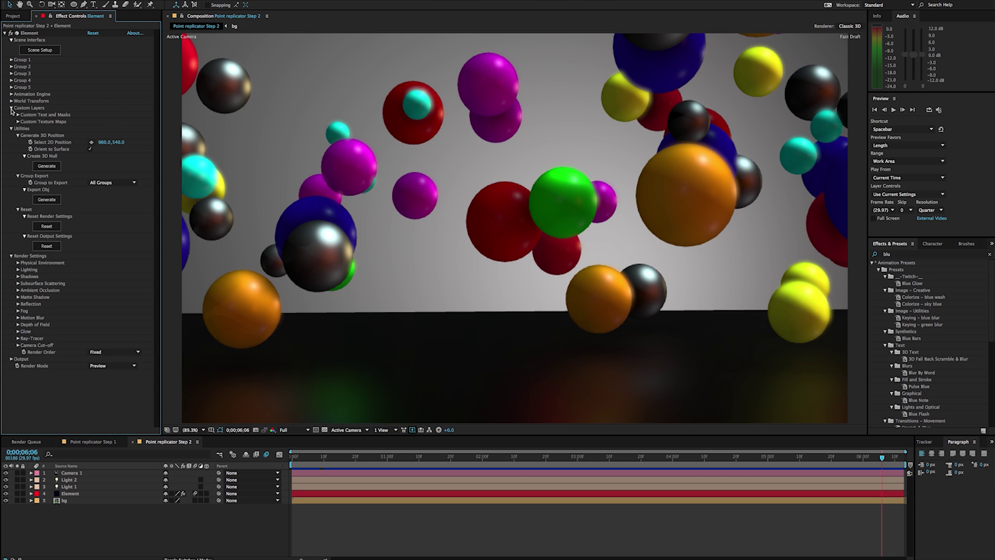
{"action": "left_click", "coordinate": [11, 108]}
{"action": "left_click", "coordinate": [11, 114]}
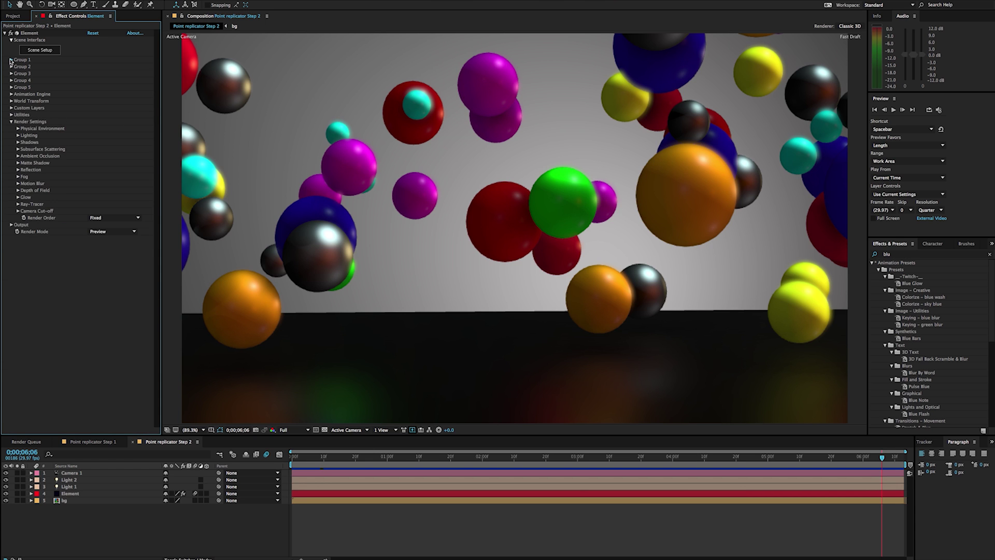
Step: Expand Group 1's Particle Replicator and keep its Replicator Shape set to Point
{"action": "left_click", "coordinate": [11, 60]}
{"action": "left_click", "coordinate": [18, 74]}
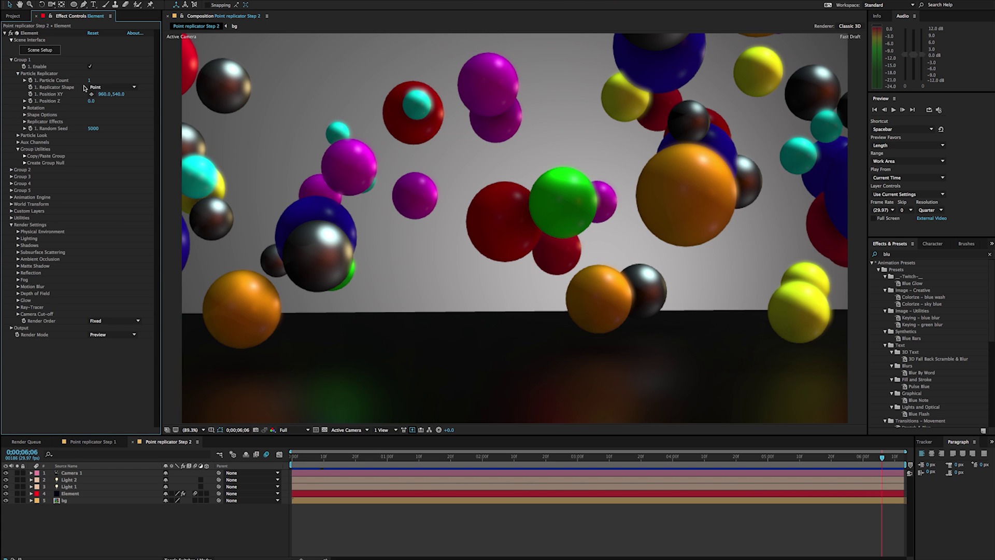
{"action": "left_click", "coordinate": [116, 88]}
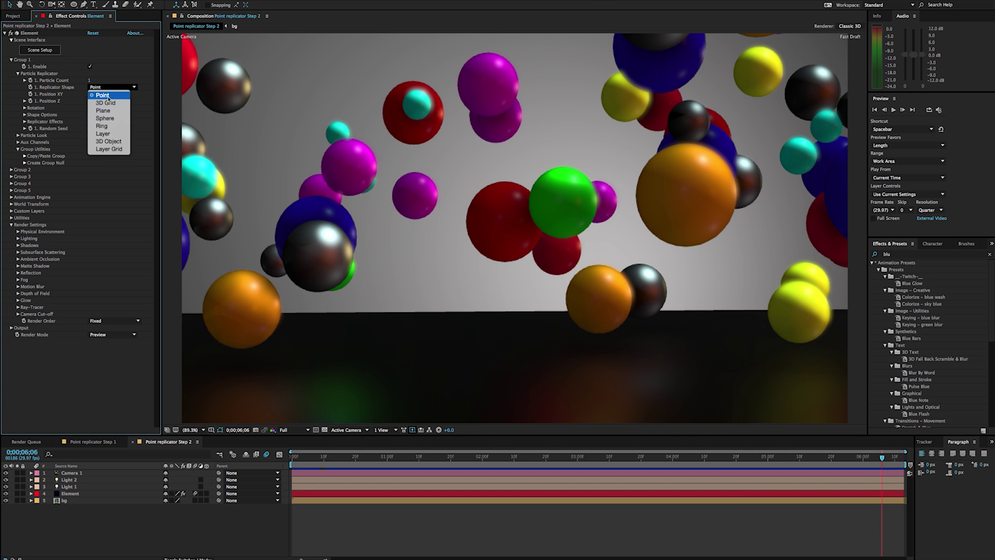
{"action": "left_click", "coordinate": [420, 213]}
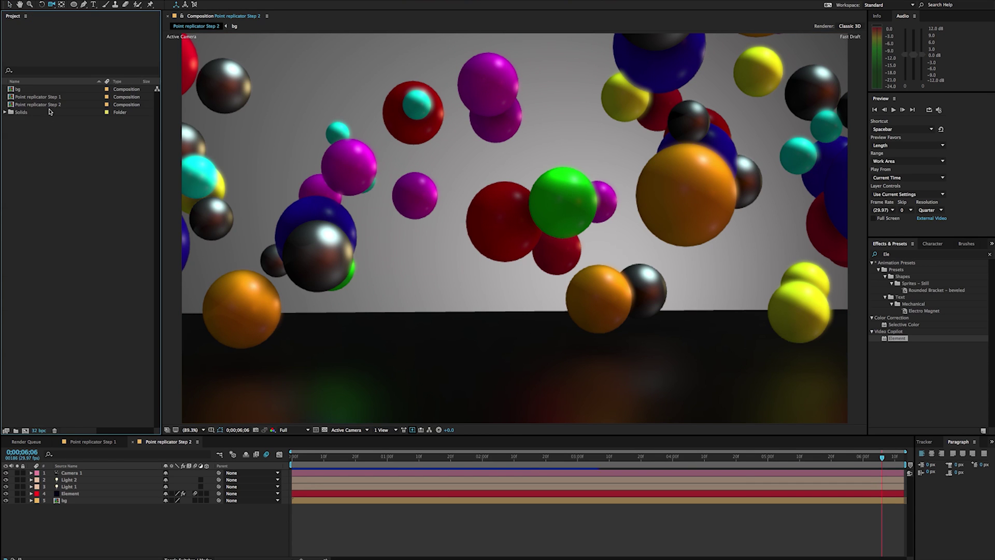
Step: Open Point replicator Step 1 at 25% zoom, compare it with Step 2, and show Effect Controls
{"action": "double_click", "coordinate": [55, 98]}
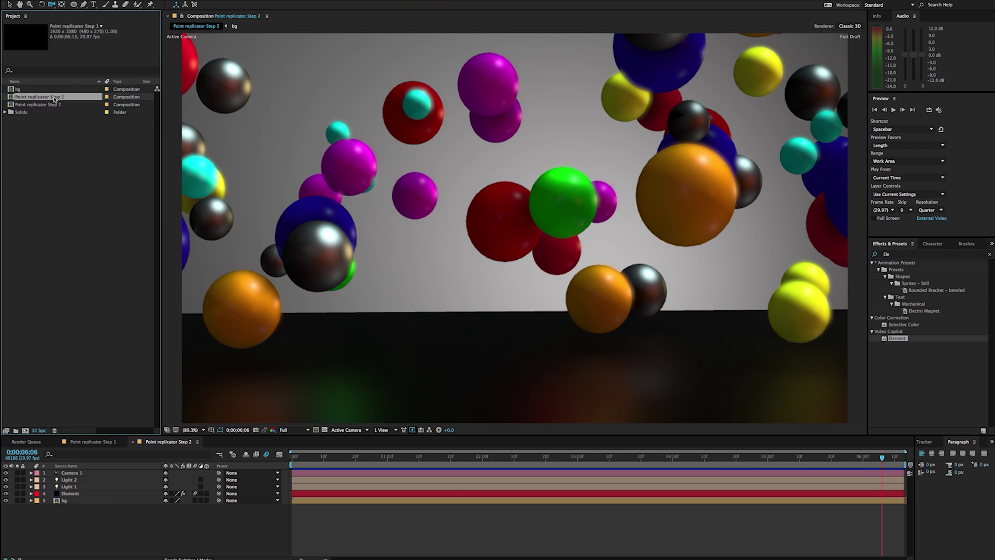
{"action": "key", "text": "z"}
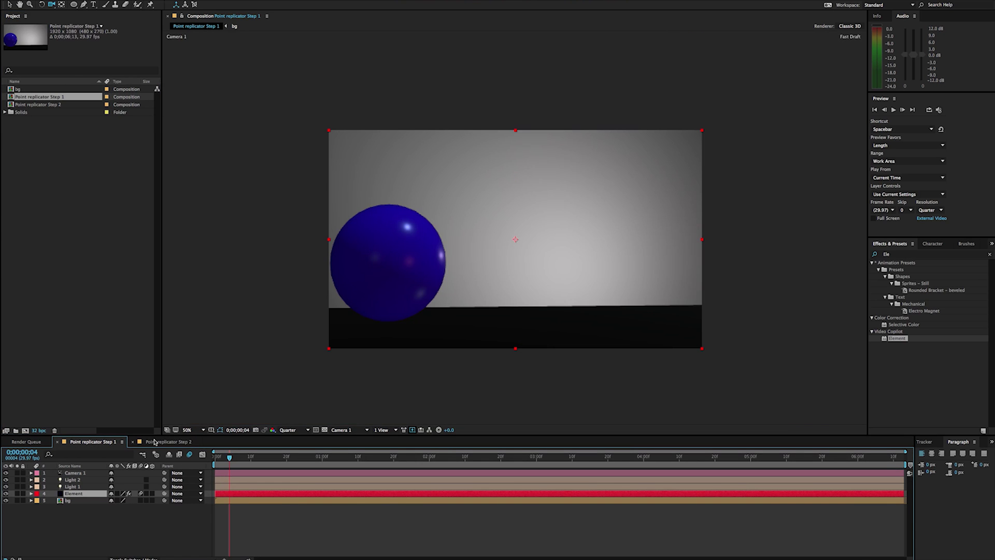
{"action": "left_click", "coordinate": [417, 317], "text": "alt"}
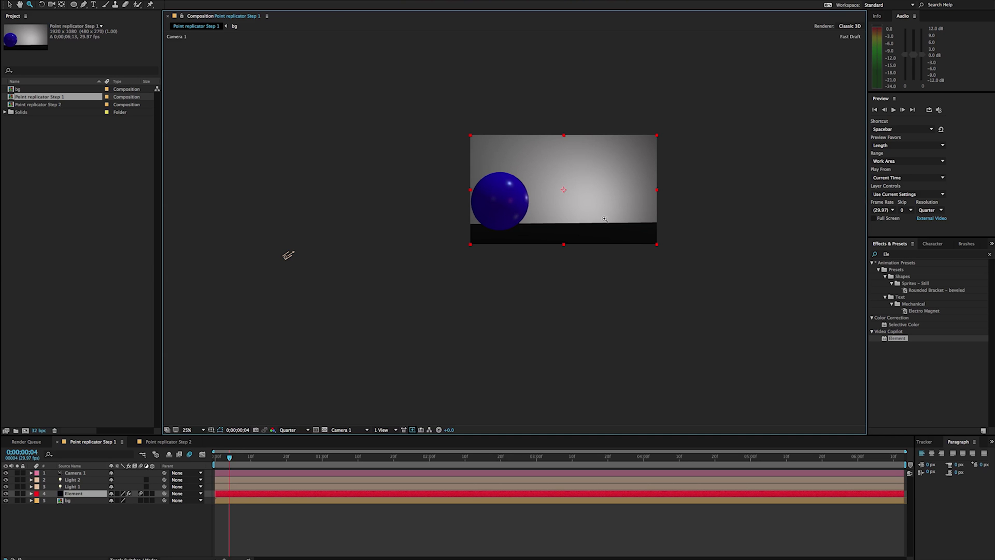
{"action": "left_click", "coordinate": [177, 442]}
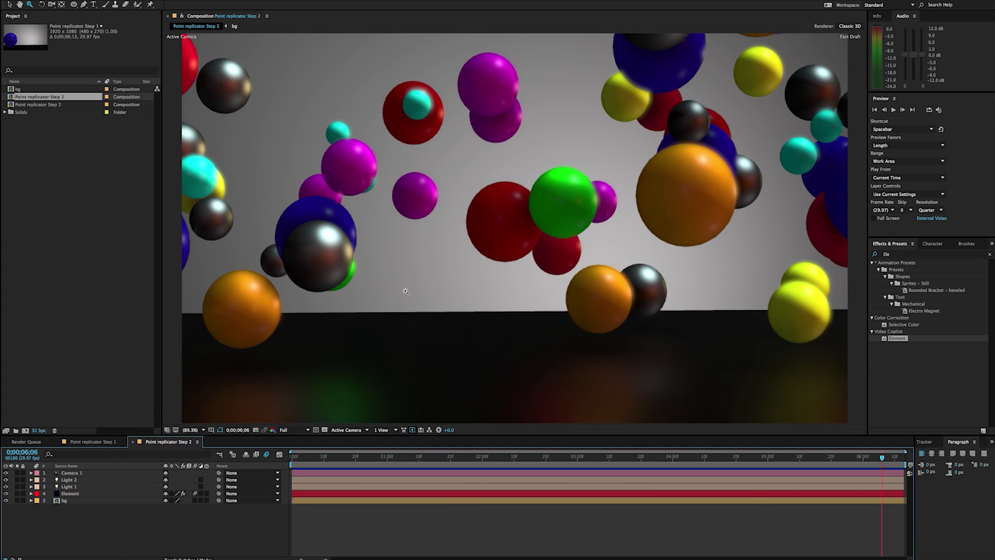
{"action": "left_click", "coordinate": [101, 445]}
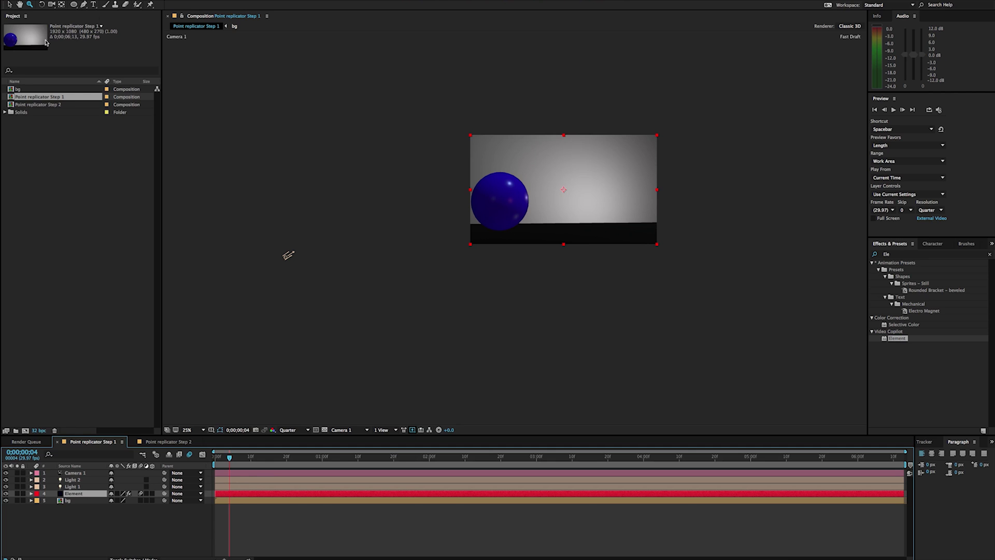
{"action": "key", "text": "F3"}
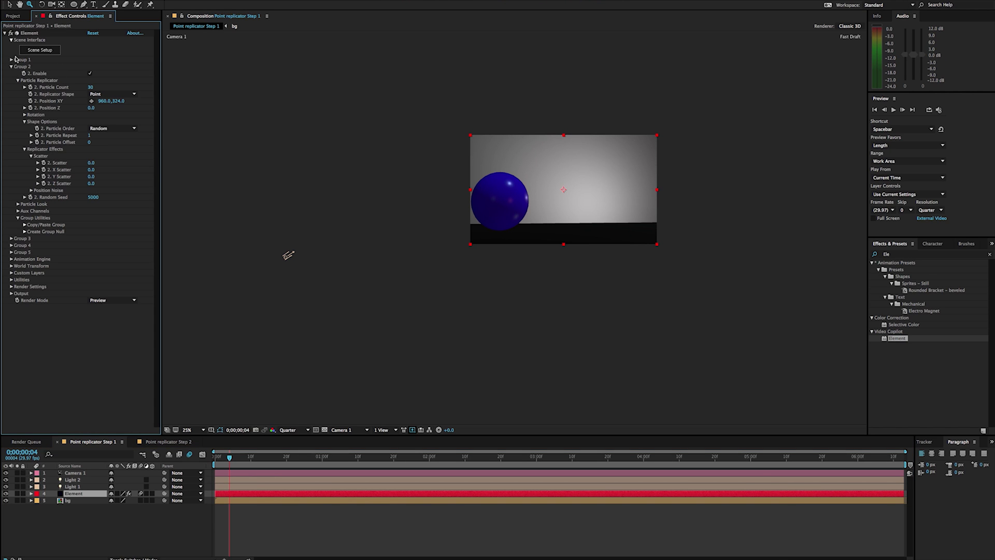
Step: In Scene Setup, browse the sphere, sphere_low and each Sphere Model in the Balls group
{"action": "left_click", "coordinate": [42, 52]}
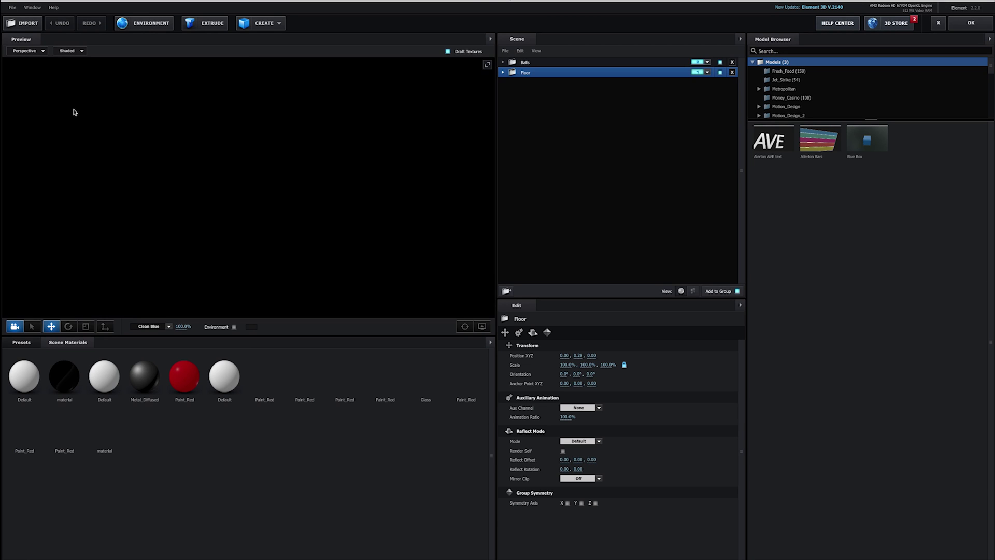
{"action": "left_click", "coordinate": [533, 63]}
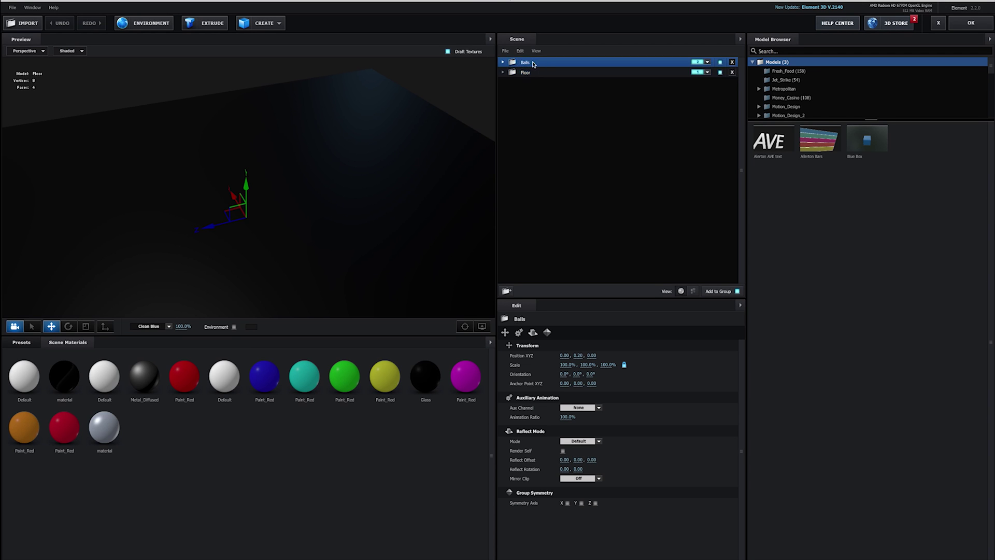
{"action": "left_click", "coordinate": [503, 62]}
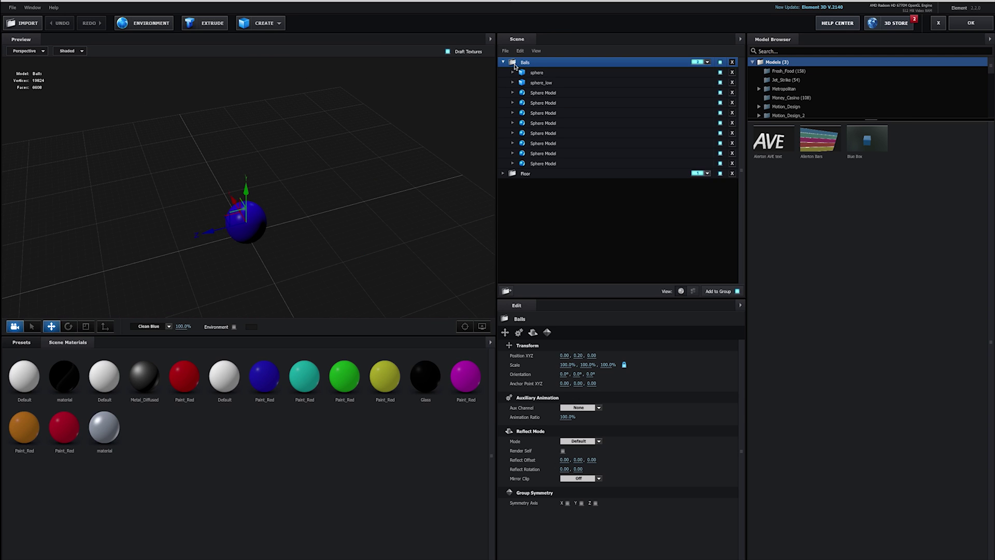
{"action": "left_click", "coordinate": [532, 75]}
{"action": "left_click", "coordinate": [537, 83]}
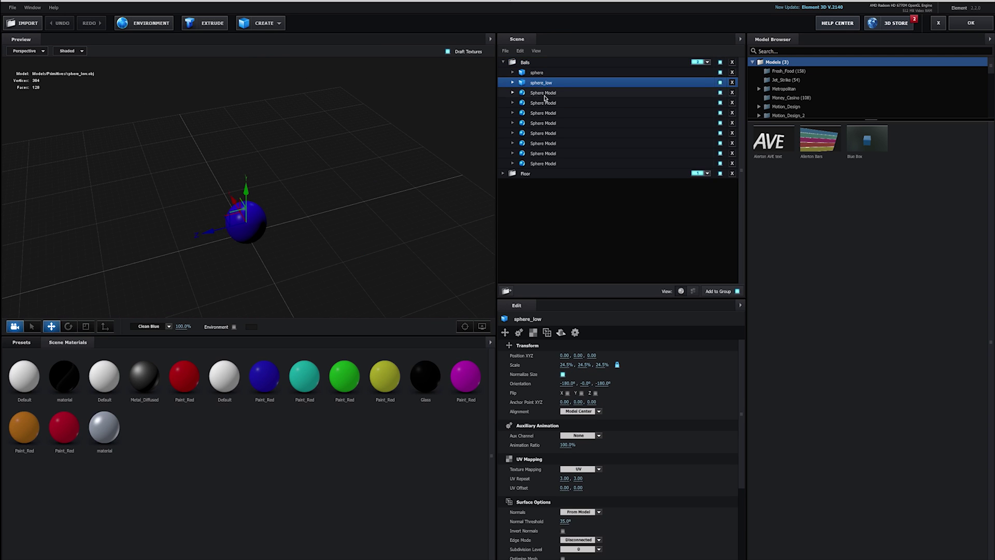
{"action": "left_click", "coordinate": [542, 92]}
{"action": "left_click", "coordinate": [543, 103]}
{"action": "left_click", "coordinate": [543, 113]}
{"action": "left_click", "coordinate": [543, 123]}
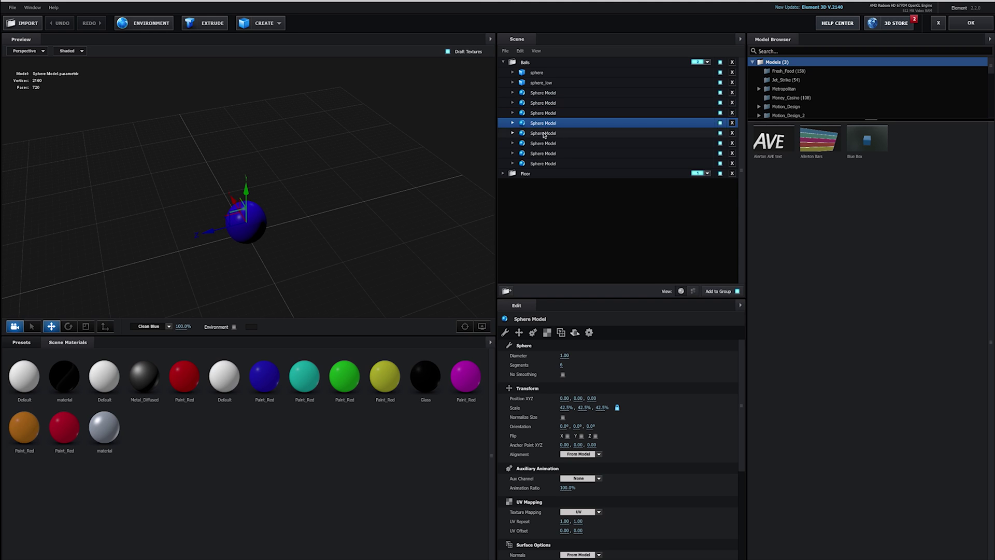
{"action": "left_click", "coordinate": [543, 133]}
{"action": "left_click", "coordinate": [543, 143]}
{"action": "left_click", "coordinate": [544, 154]}
{"action": "left_click", "coordinate": [543, 163]}
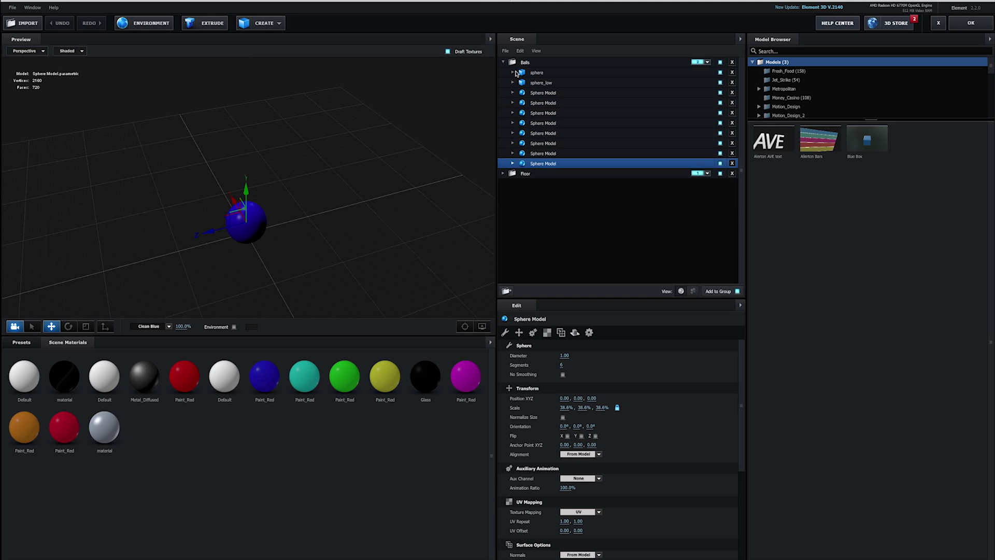
{"action": "left_click", "coordinate": [503, 62]}
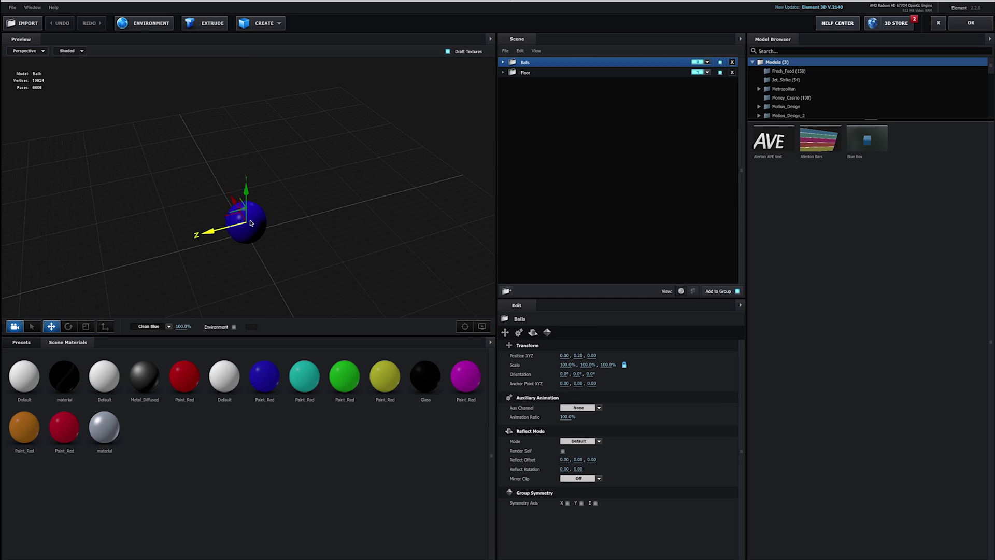
Step: Raise the yellow and magenta spheres above the blue one, move the green sphere forward, and apply
{"action": "left_click", "coordinate": [504, 63]}
{"action": "left_click", "coordinate": [537, 73]}
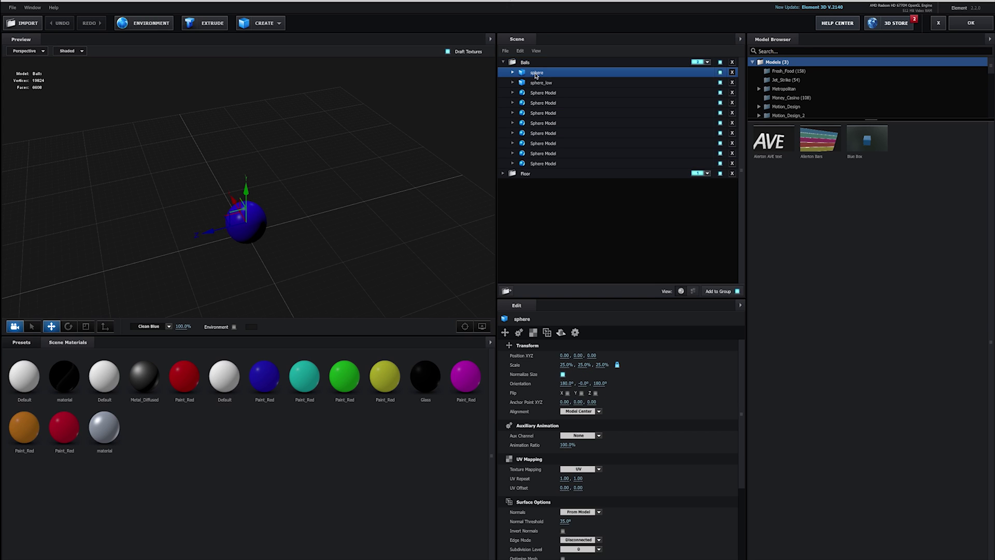
{"action": "left_click", "coordinate": [543, 164]}
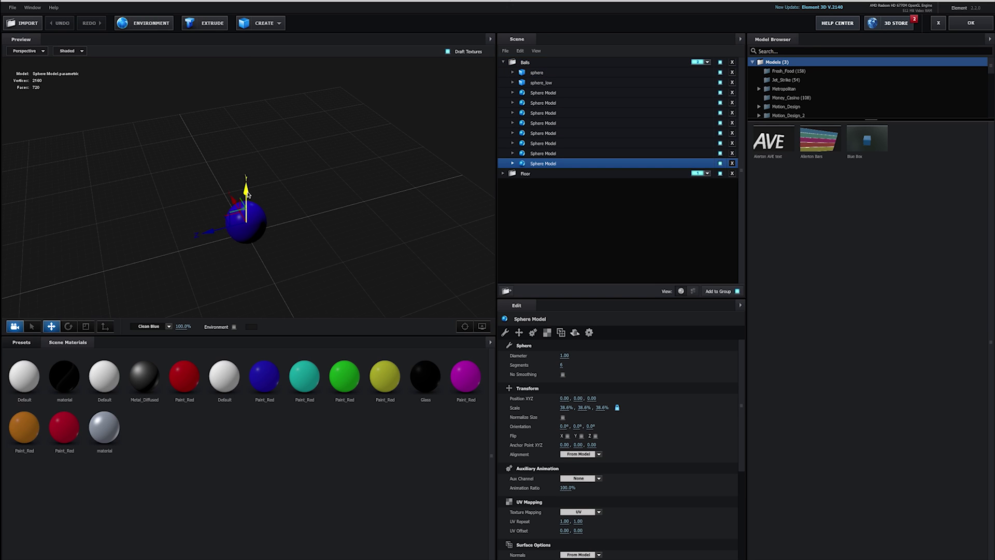
{"action": "left_click_drag", "start_coordinate": [253, 194], "coordinate": [253, 120]}
{"action": "left_click", "coordinate": [565, 153]}
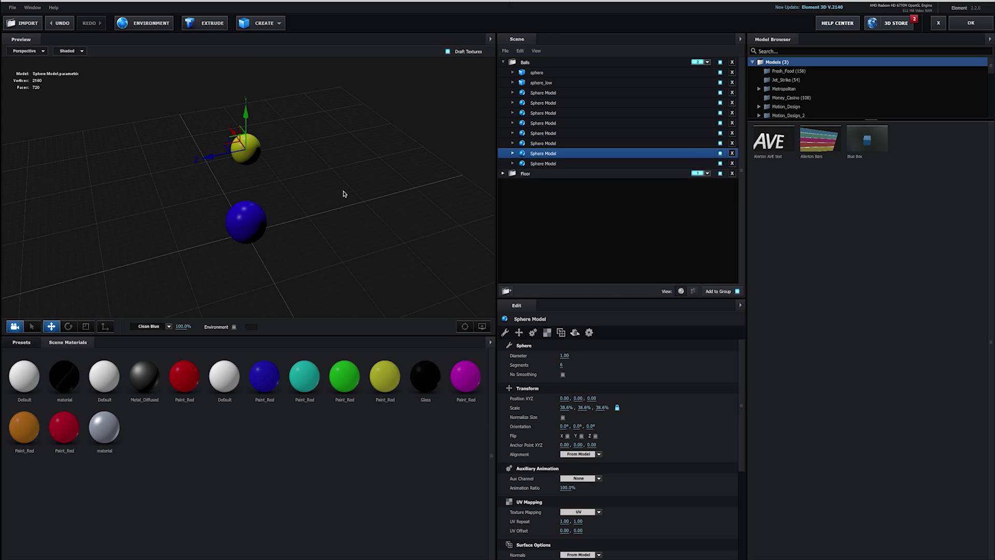
{"action": "left_click_drag", "start_coordinate": [247, 199], "coordinate": [248, 163]}
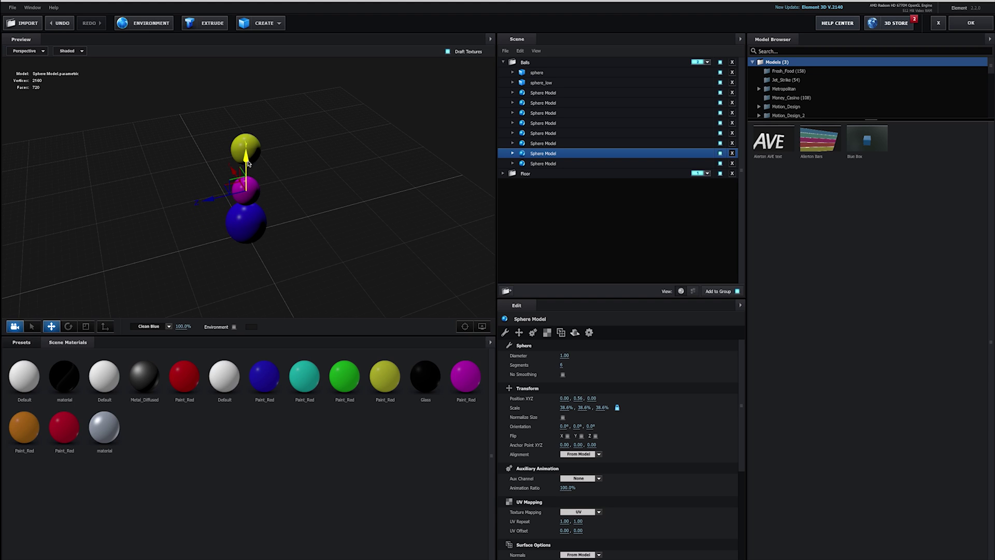
{"action": "left_click", "coordinate": [543, 145]}
{"action": "left_click_drag", "start_coordinate": [219, 227], "coordinate": [270, 224]}
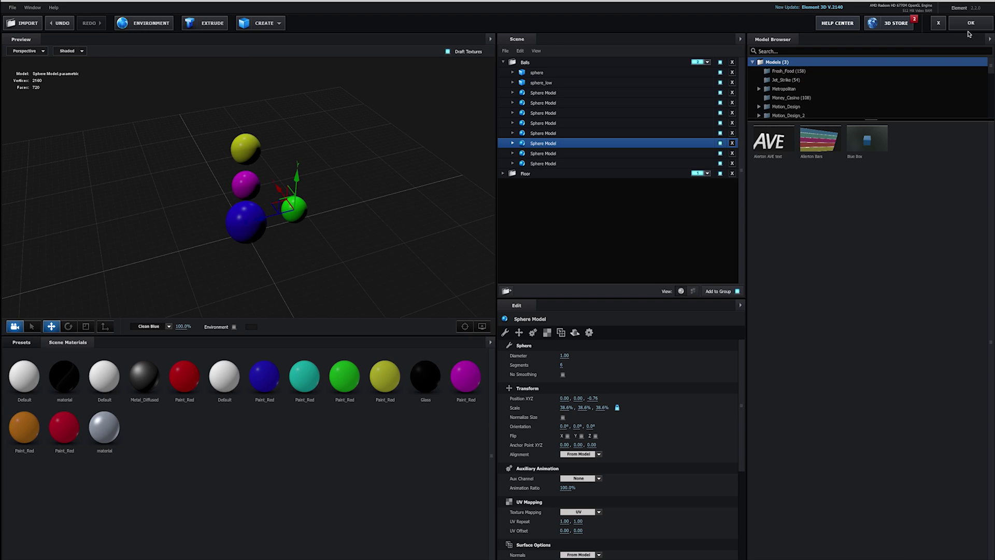
{"action": "left_click", "coordinate": [971, 23]}
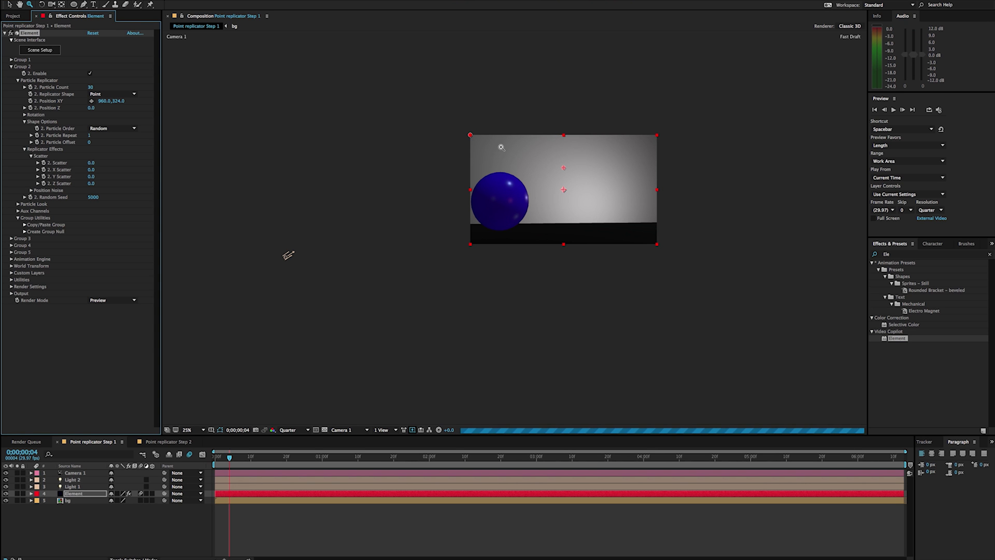
{"action": "key", "text": "c"}
{"action": "key", "text": "shift+slash"}
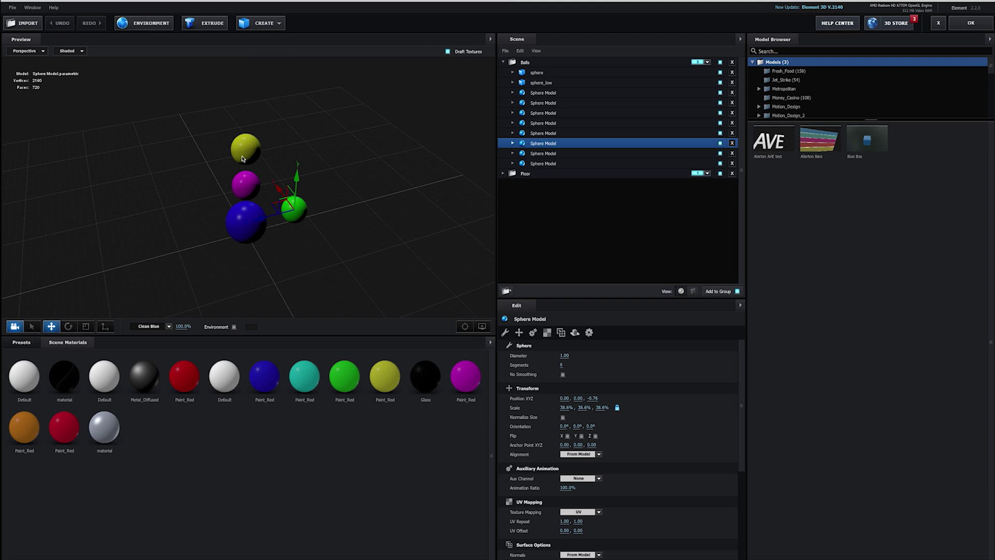
Step: Raise the small teal Sphere Model along Y, then undo it back to 0, 0, 0
{"action": "left_click", "coordinate": [539, 132]}
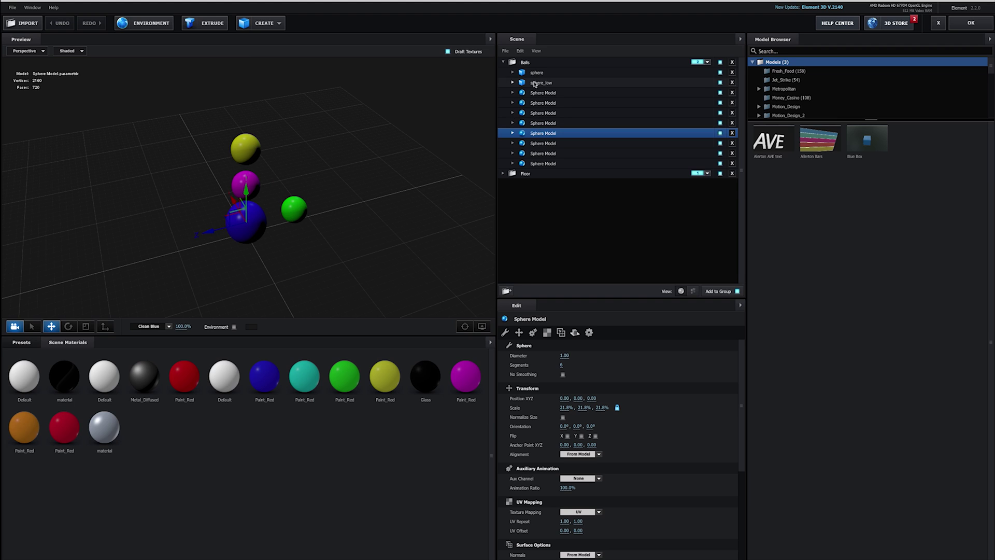
{"action": "left_click_drag", "start_coordinate": [238, 191], "coordinate": [241, 79]}
{"action": "key", "text": "ctrl+z"}
Step: Return from the scene editor and set Group 2's Particle Count to 1
{"action": "left_click", "coordinate": [971, 23]}
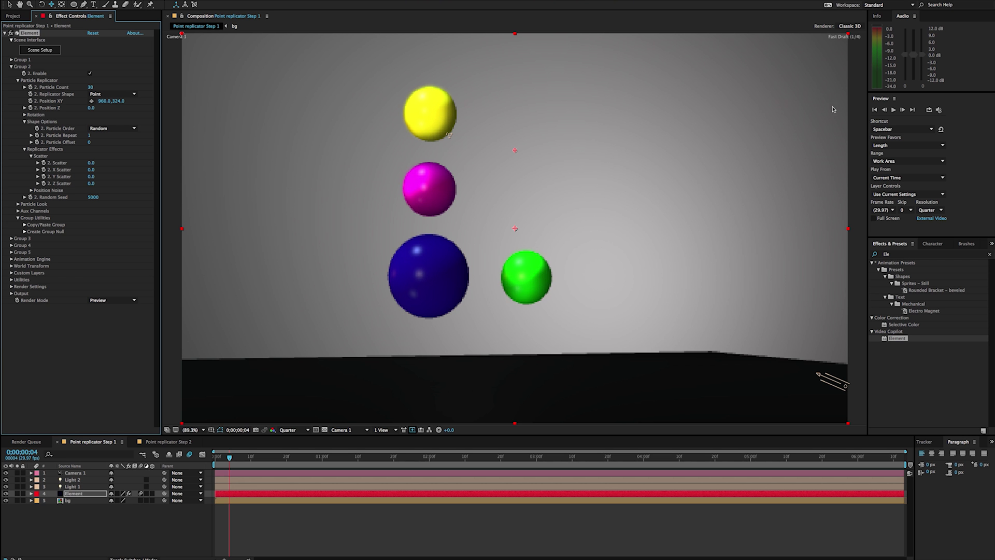
{"action": "left_click", "coordinate": [91, 88]}
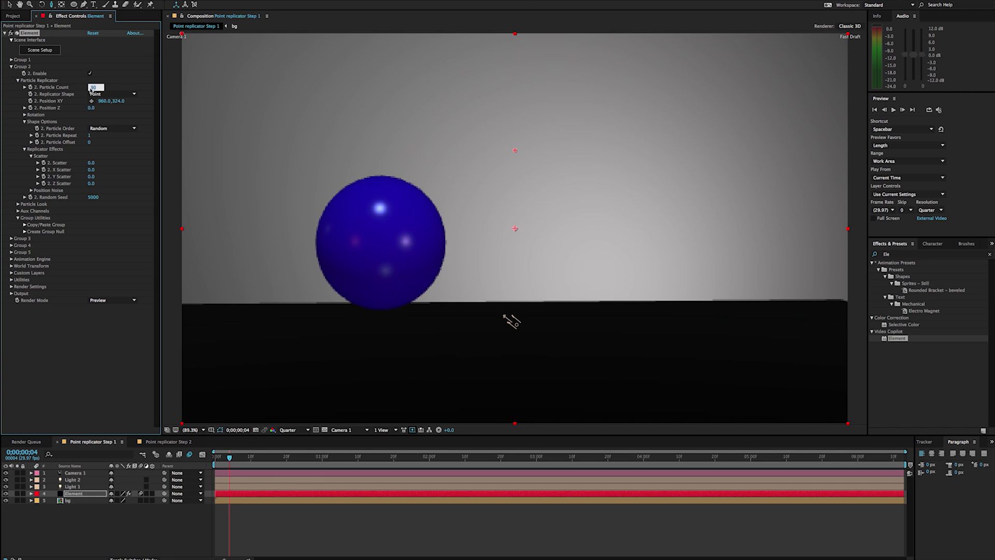
{"action": "type", "text": "1"}
{"action": "key", "text": "Return"}
Step: Collapse Particle Replicator, re-expand Group 2, and check Scene Setup before returning to the comp
{"action": "left_click", "coordinate": [17, 80]}
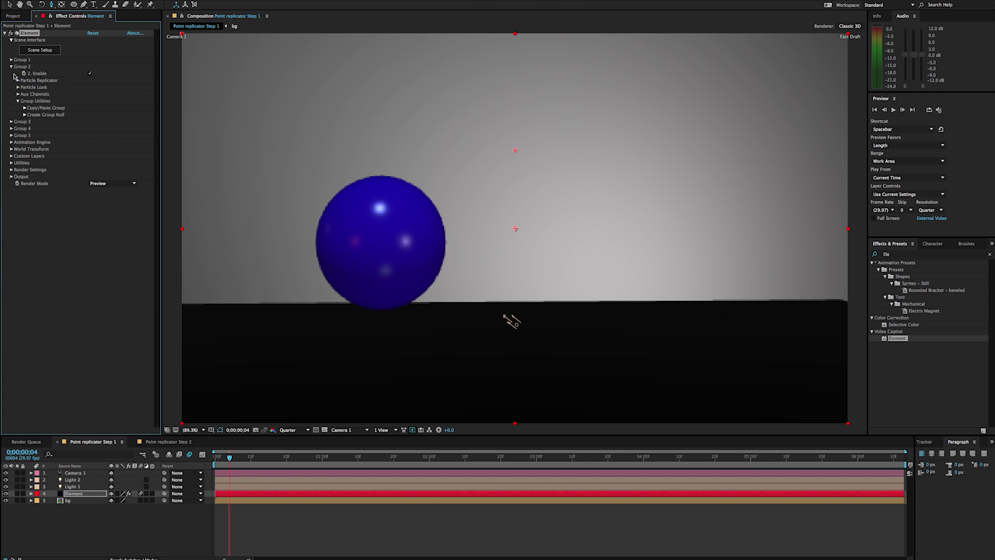
{"action": "left_click", "coordinate": [11, 67]}
{"action": "left_click", "coordinate": [11, 66]}
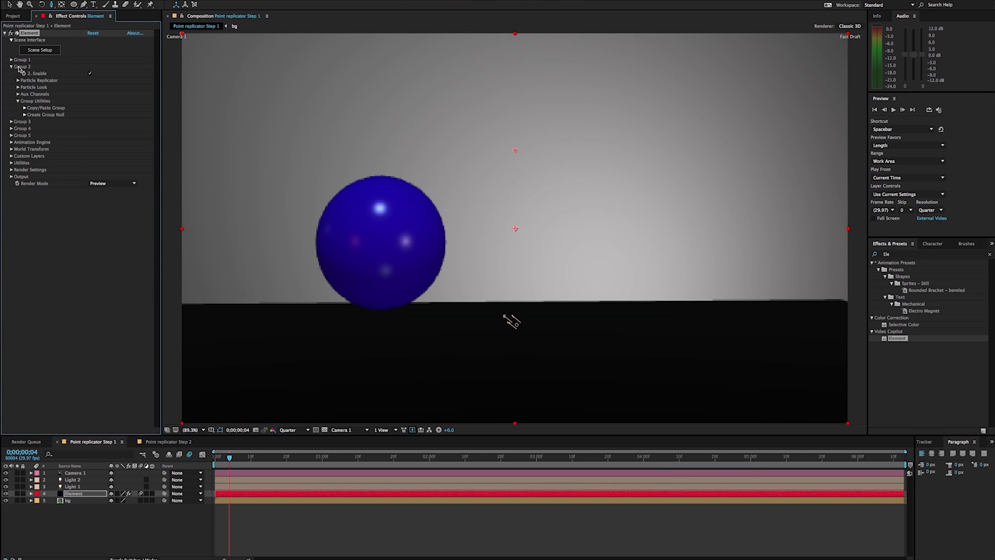
{"action": "left_click", "coordinate": [57, 50]}
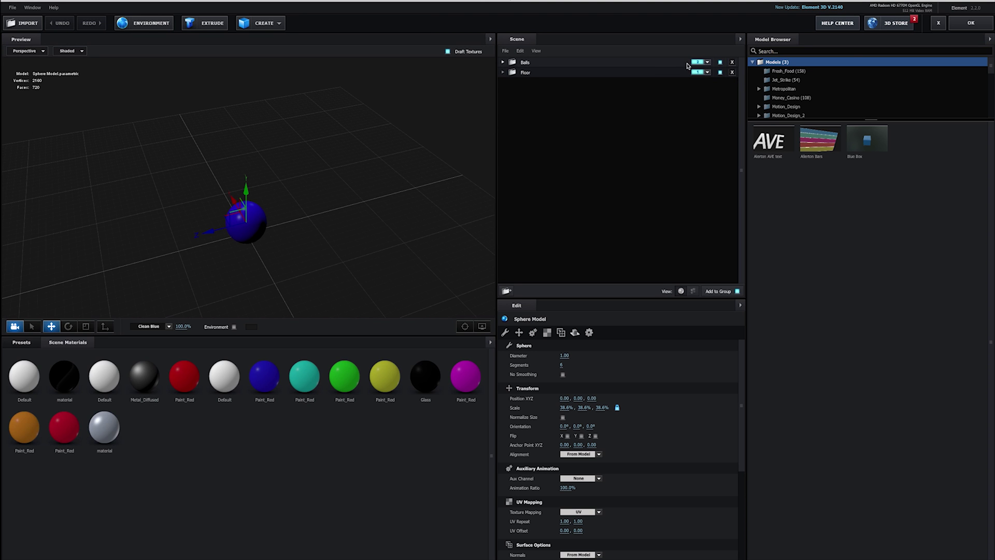
{"action": "left_click", "coordinate": [971, 23]}
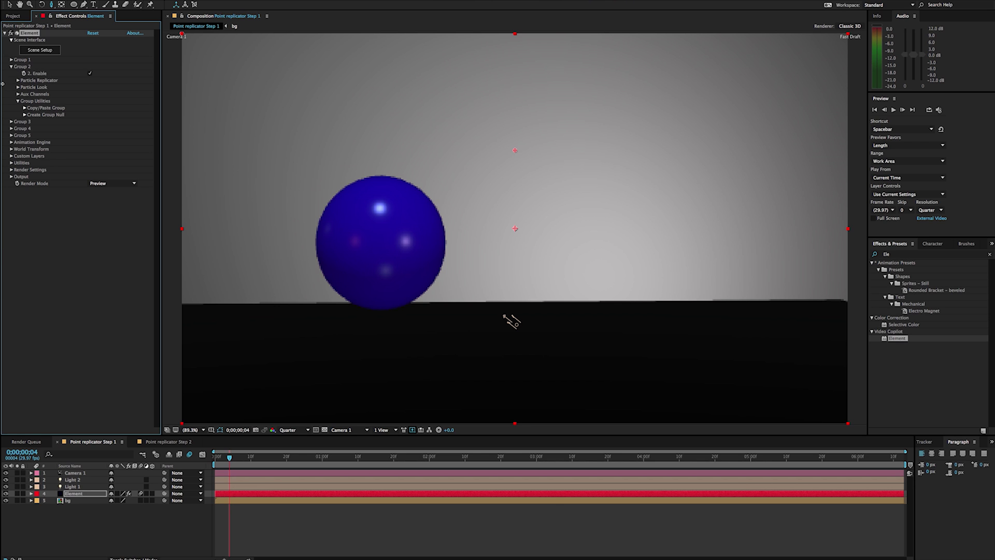
Step: Keep the Replicator Shape at Point and try Particle Count 1000 before returning it to 1
{"action": "left_click", "coordinate": [18, 81]}
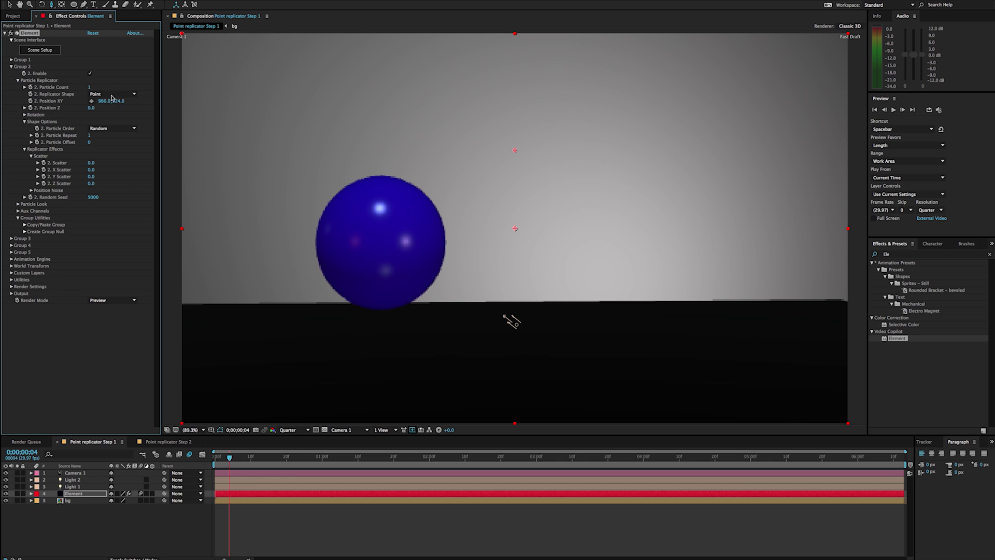
{"action": "left_click", "coordinate": [116, 95]}
{"action": "left_click", "coordinate": [106, 102]}
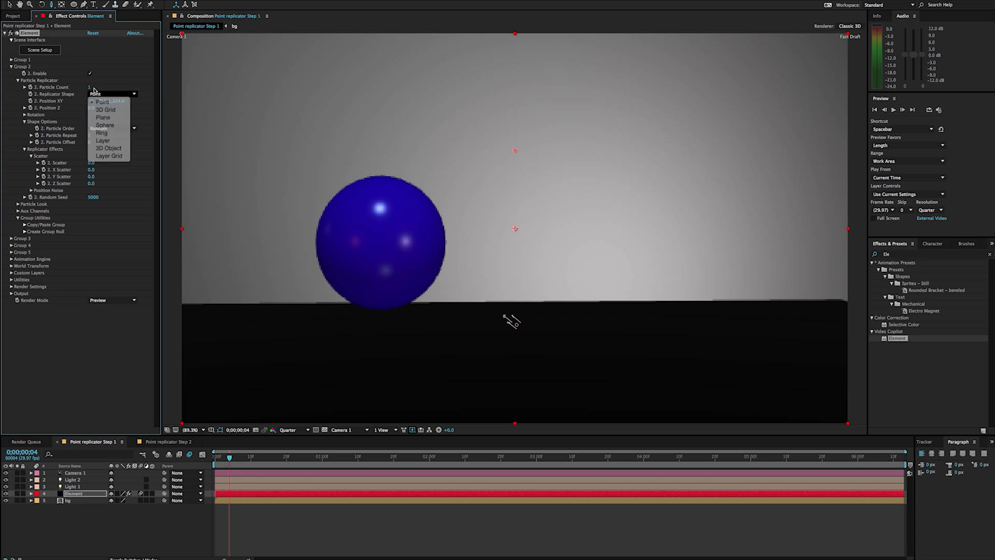
{"action": "left_click", "coordinate": [94, 87]}
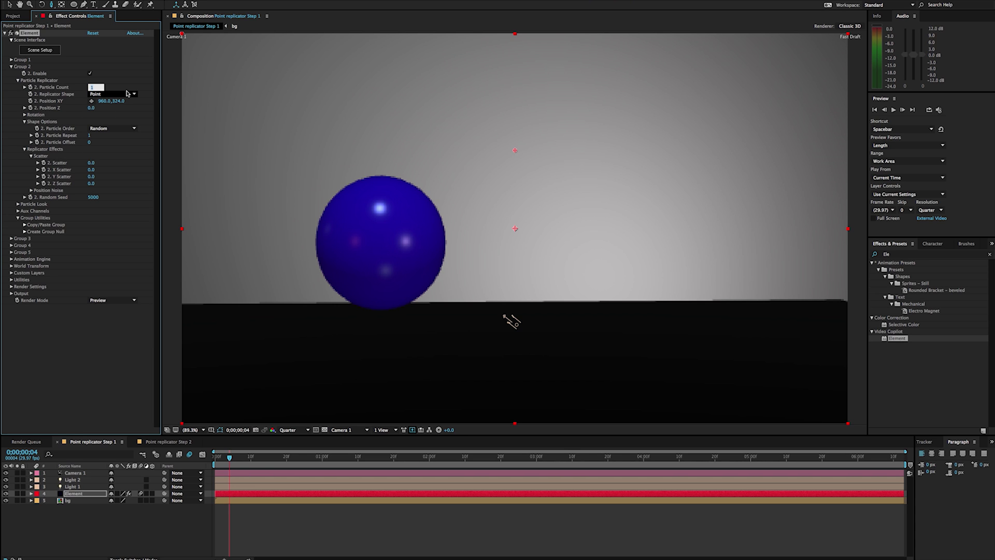
{"action": "key", "text": "Return"}
{"action": "left_click", "coordinate": [96, 88]}
{"action": "type", "text": "1"}
{"action": "key", "text": "Return"}
Step: Scrub Position XY right, undo back to 960.0,324.0, and select the Particle Count field
{"action": "left_click_drag", "start_coordinate": [102, 101], "coordinate": [209, 102]}
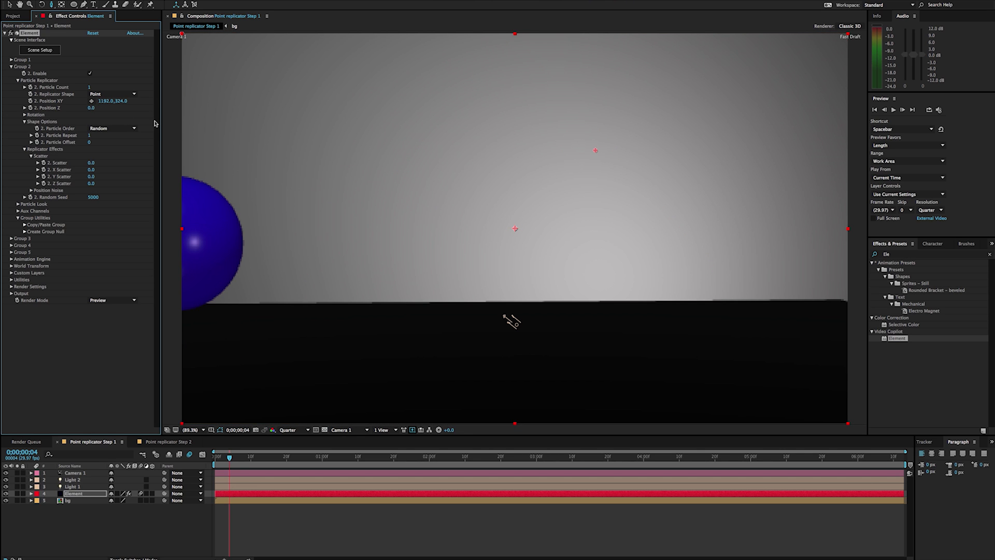
{"action": "key", "text": "ctrl+z"}
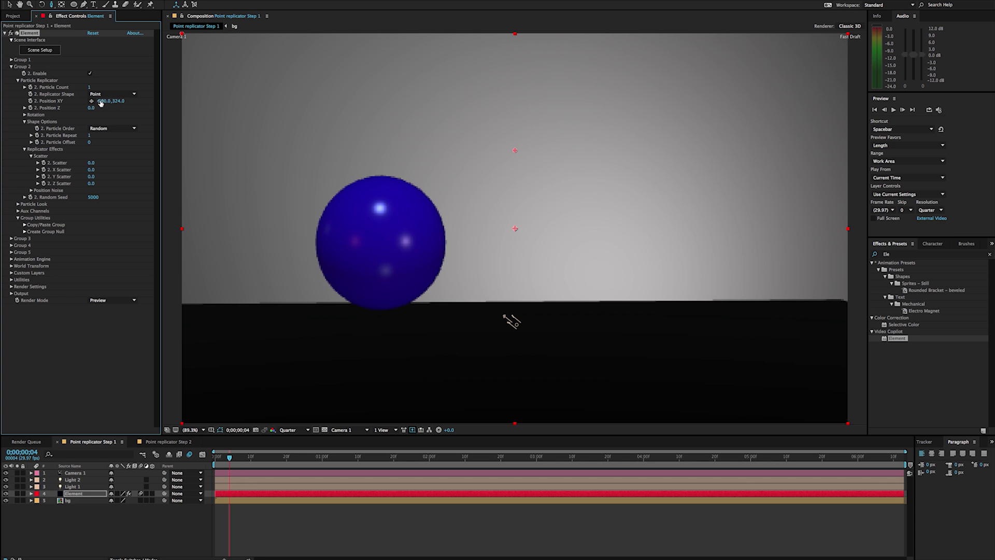
{"action": "left_click", "coordinate": [89, 88]}
Step: Set Particle Count to 10 and check the Balls group in the scene editor
{"action": "type", "text": "10"}
{"action": "key", "text": "Return"}
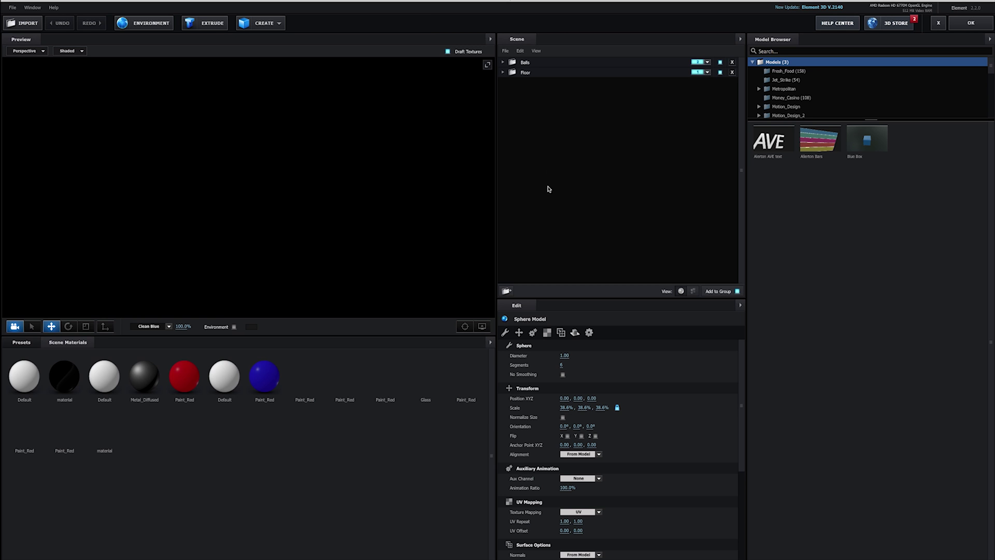
{"action": "left_click", "coordinate": [502, 62]}
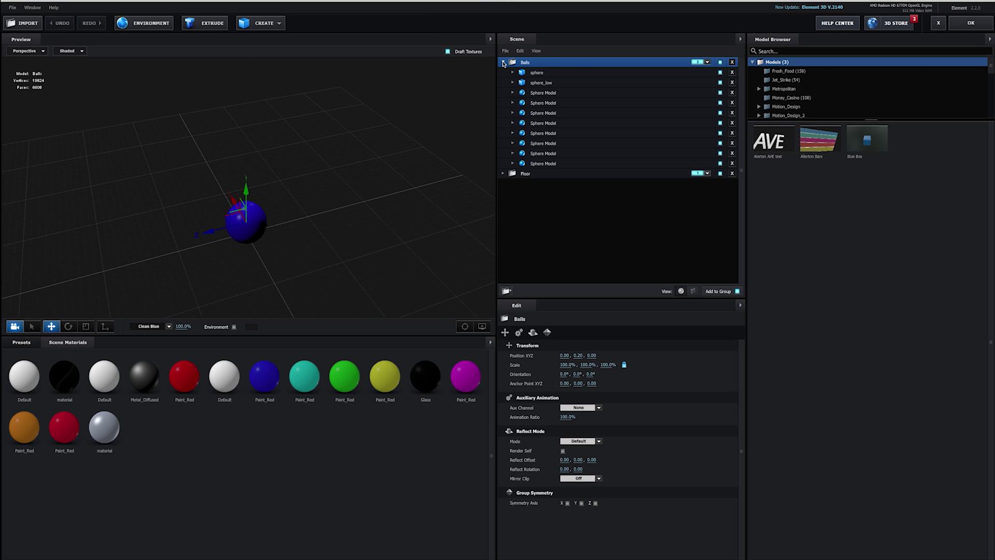
{"action": "left_click", "coordinate": [503, 62]}
{"action": "left_click", "coordinate": [971, 23]}
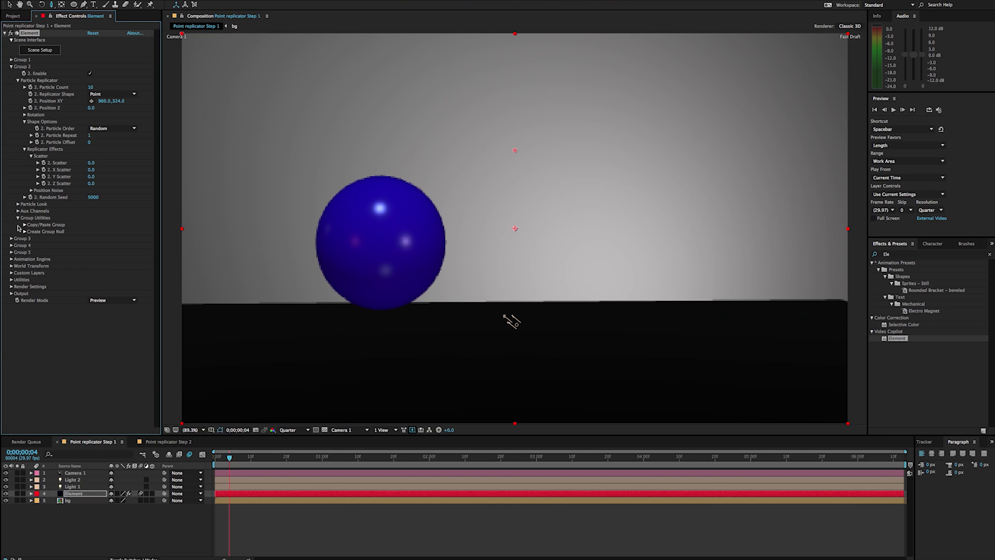
Step: Increase Replicator Effects Scatter to 24.7 to spread the spheres apart
{"action": "left_click", "coordinate": [24, 150]}
{"action": "left_click", "coordinate": [25, 149]}
{"action": "left_click_drag", "start_coordinate": [91, 162], "coordinate": [97, 162]}
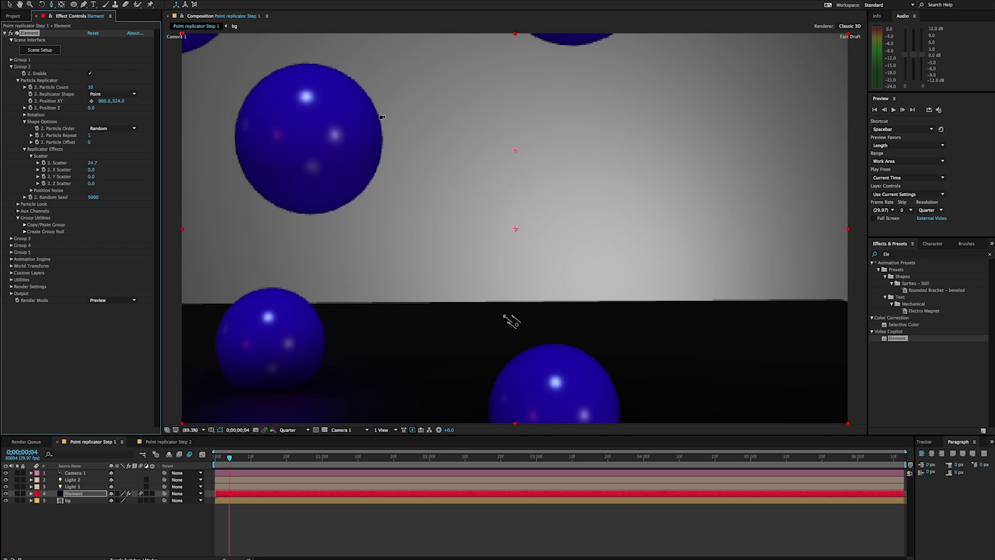
Step: Pull Camera 1 back with the Unified Camera tool to show all spheres
{"action": "key", "text": "c"}
{"action": "left_click", "coordinate": [511, 321]}
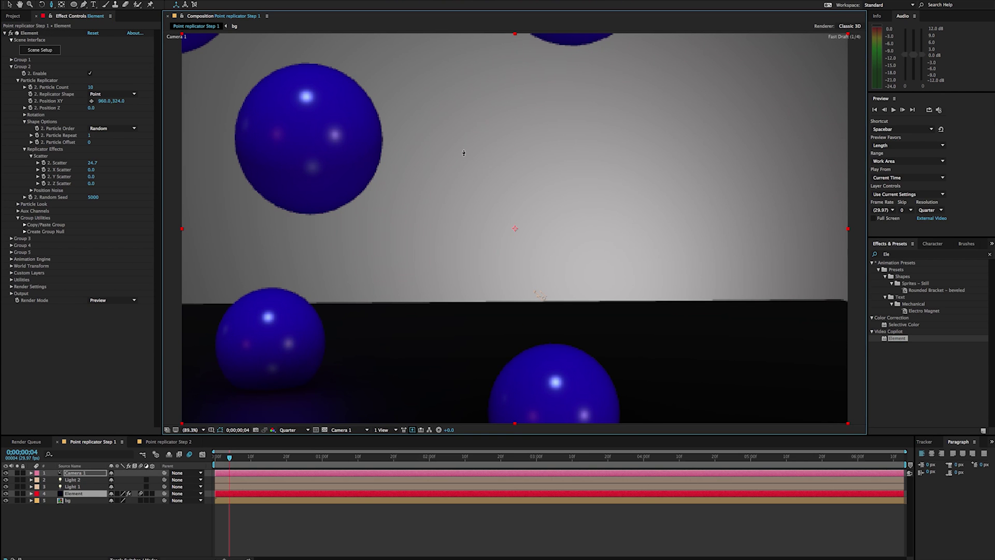
{"action": "left_click_drag", "start_coordinate": [464, 156], "coordinate": [464, 168]}
{"action": "left_click_drag", "start_coordinate": [466, 174], "coordinate": [466, 196]}
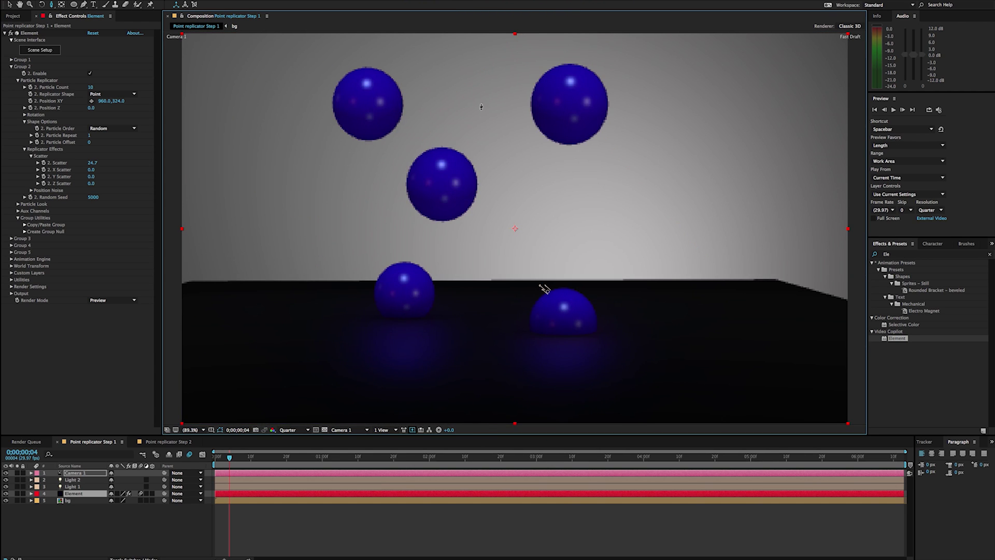
Step: In Scene Setup, browse several Sphere Models and the sphere model in the Balls group
{"action": "left_click", "coordinate": [43, 52]}
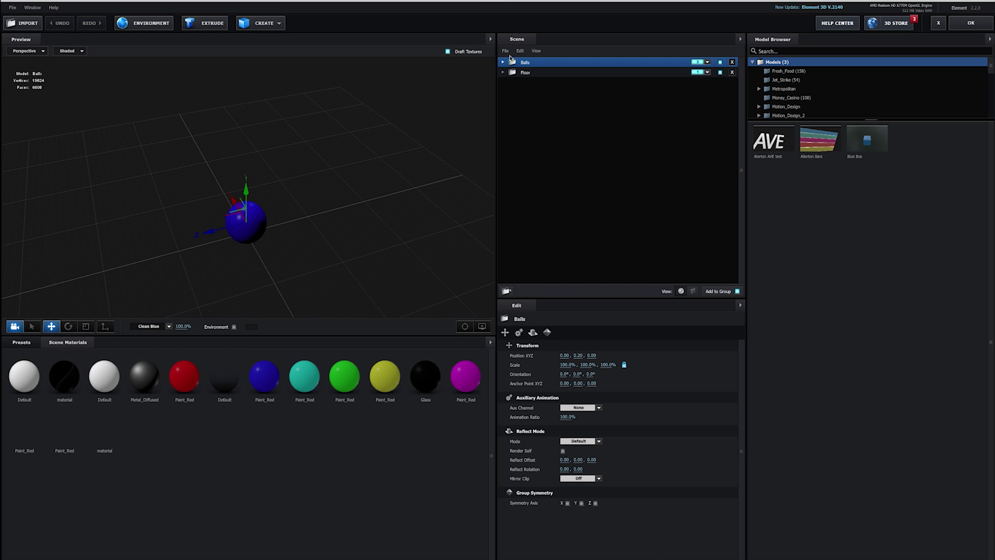
{"action": "left_click", "coordinate": [502, 62]}
{"action": "left_click", "coordinate": [540, 106]}
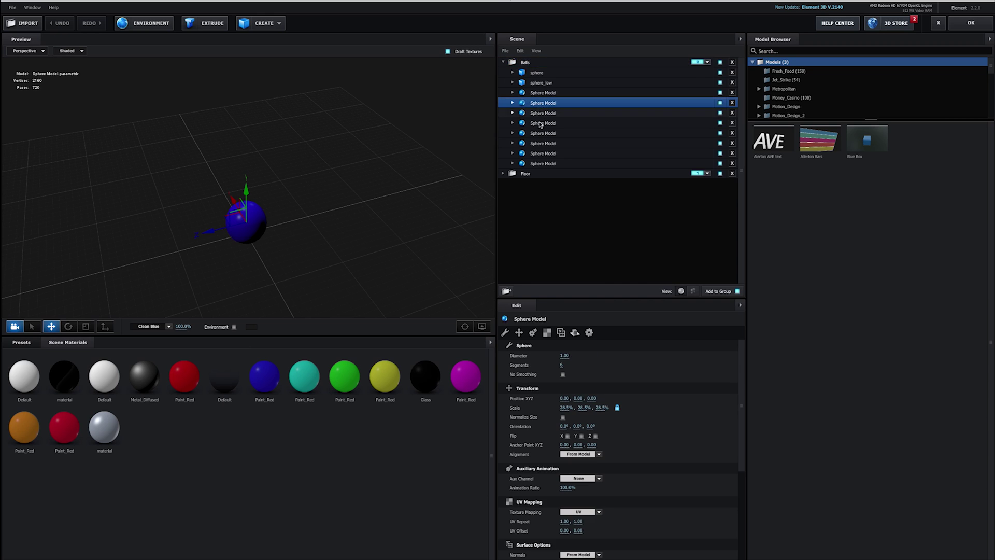
{"action": "left_click", "coordinate": [540, 124]}
{"action": "left_click", "coordinate": [542, 142]}
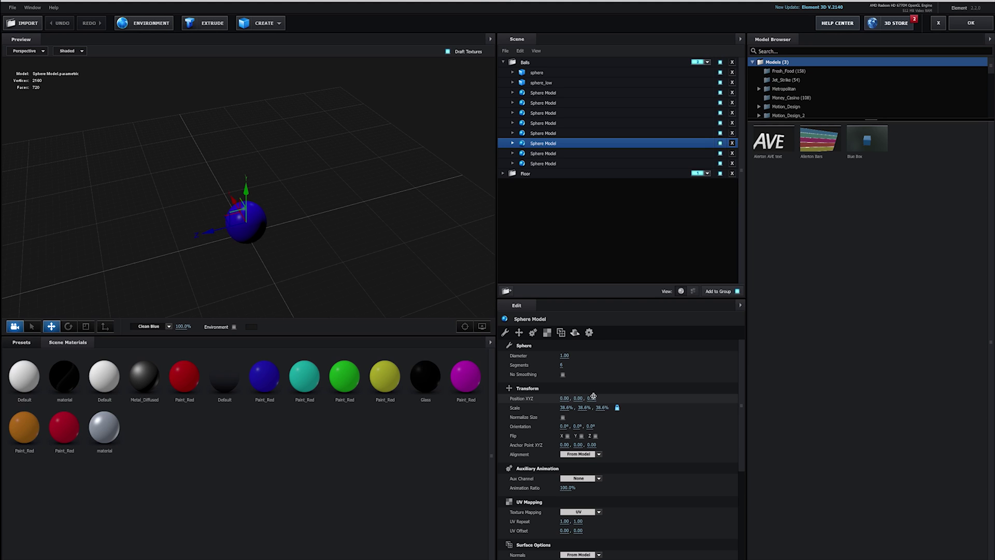
{"action": "left_click", "coordinate": [540, 76]}
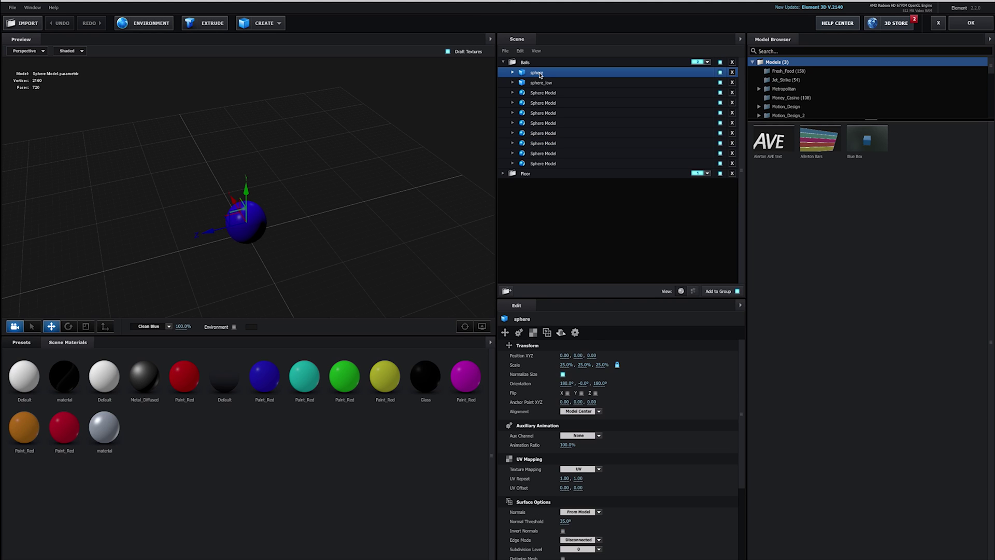
{"action": "left_click", "coordinate": [516, 63]}
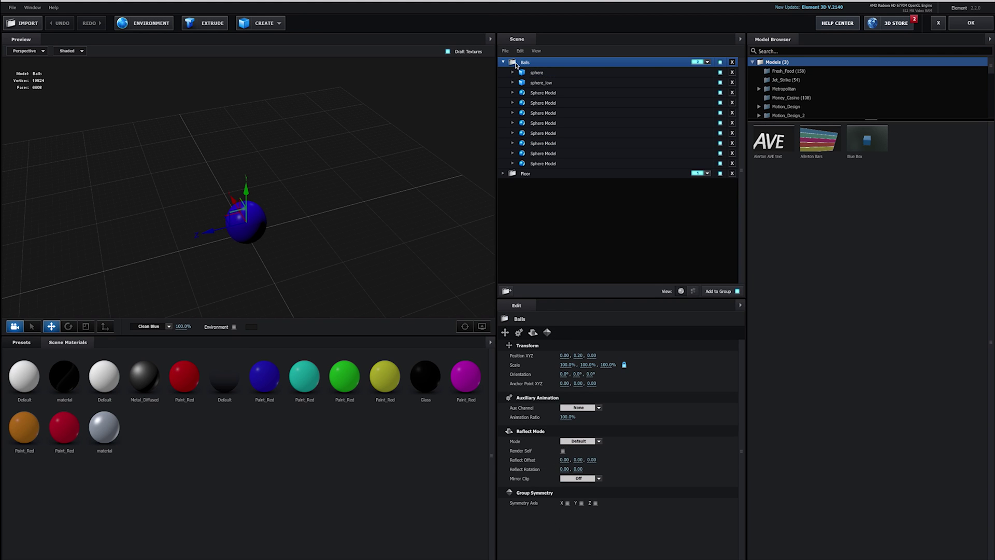
Step: Move the yellow sphere up, magenta to lower left, green along Z, and apply
{"action": "left_click", "coordinate": [542, 165]}
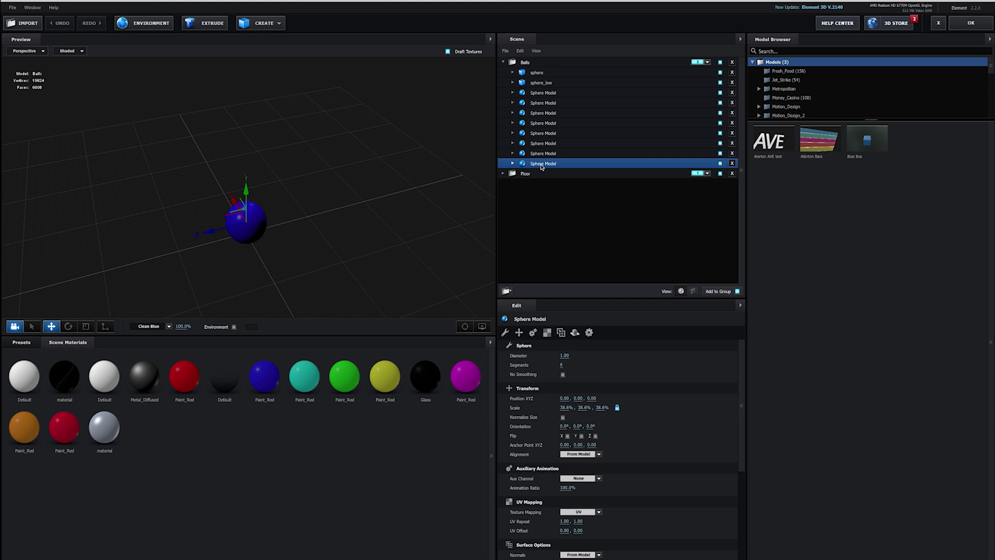
{"action": "left_click_drag", "start_coordinate": [246, 159], "coordinate": [246, 127]}
{"action": "left_click", "coordinate": [556, 153]}
{"action": "left_click_drag", "start_coordinate": [221, 223], "coordinate": [134, 244]}
{"action": "left_click", "coordinate": [557, 144]}
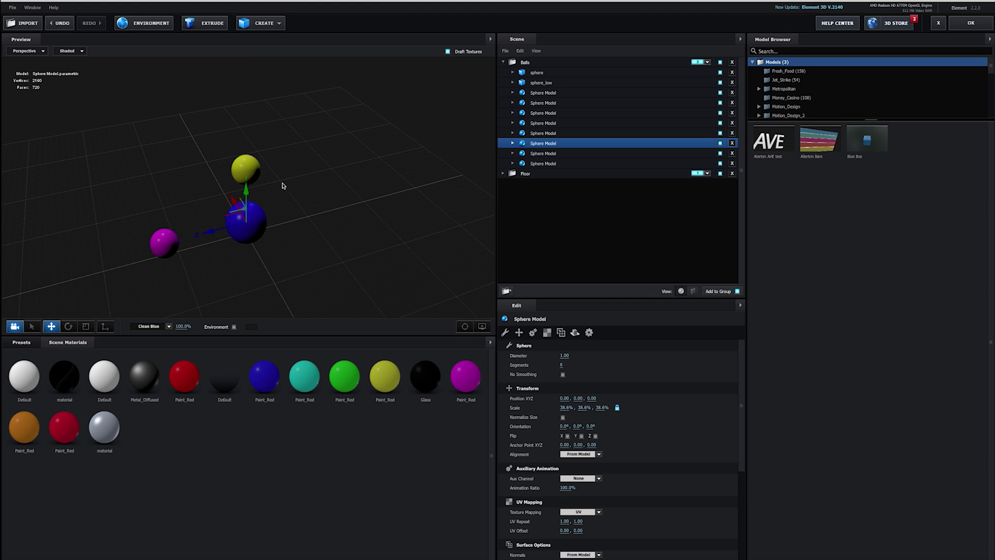
{"action": "left_click_drag", "start_coordinate": [242, 232], "coordinate": [281, 212]}
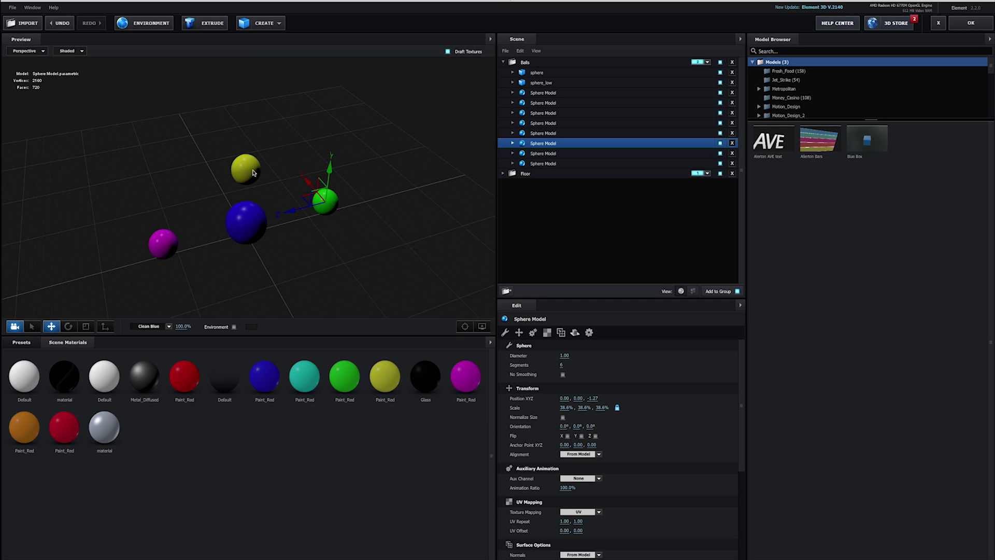
{"action": "left_click", "coordinate": [979, 27]}
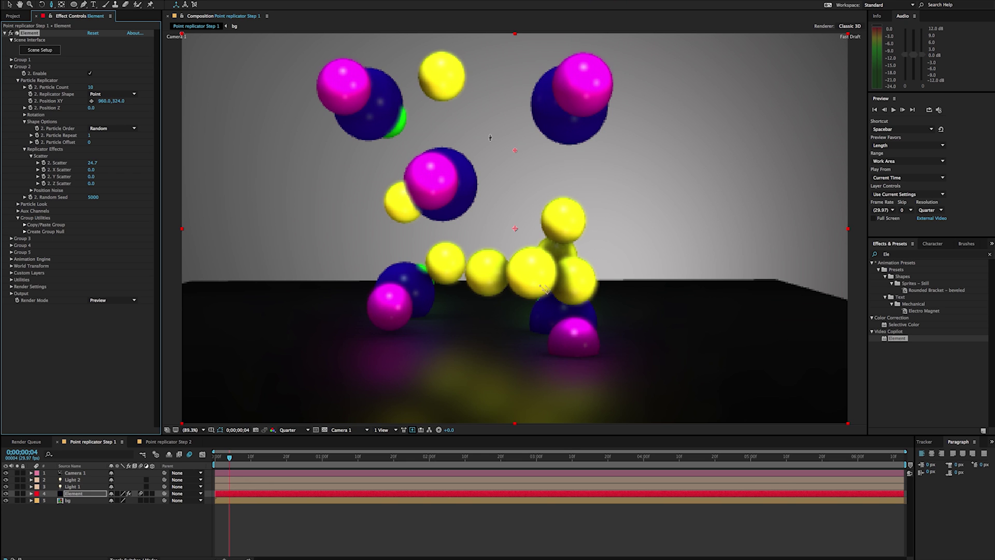
Step: Try Scatter values 1.0, 3.4 and 4.9, undo the last change, and dolly Camera 1 in
{"action": "left_click", "coordinate": [94, 163]}
{"action": "type", "text": "1"}
{"action": "key", "text": "Return"}
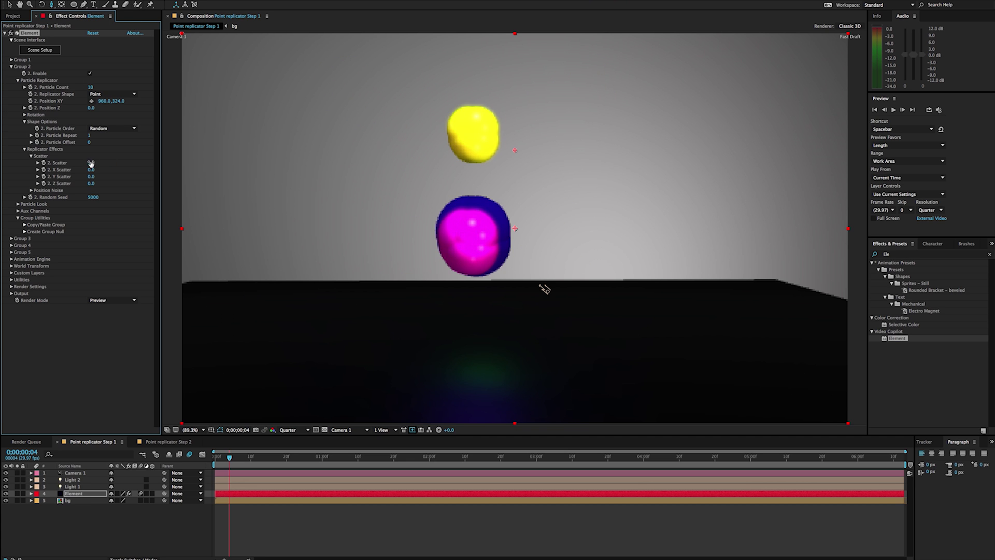
{"action": "left_click_drag", "start_coordinate": [92, 163], "coordinate": [101, 167]}
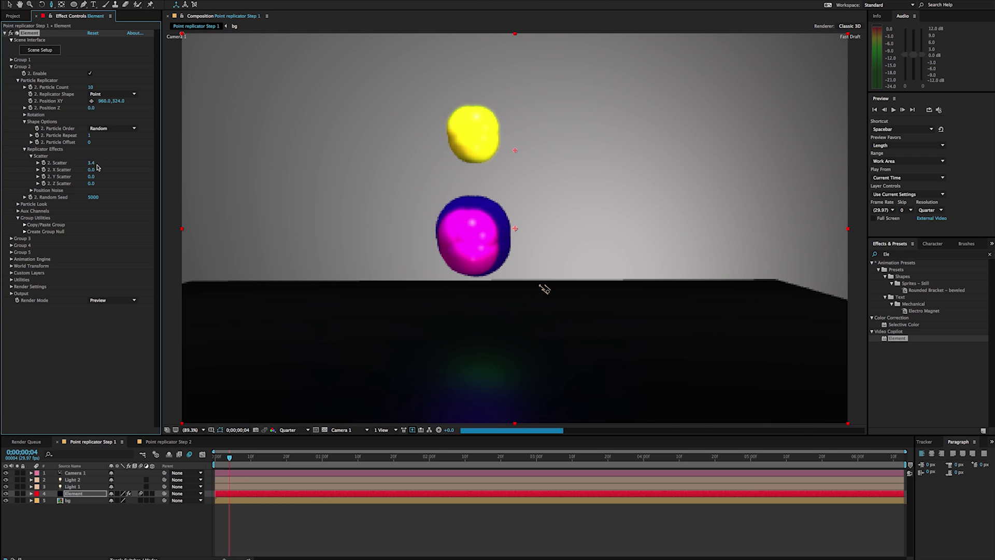
{"action": "left_click_drag", "start_coordinate": [94, 165], "coordinate": [151, 165]}
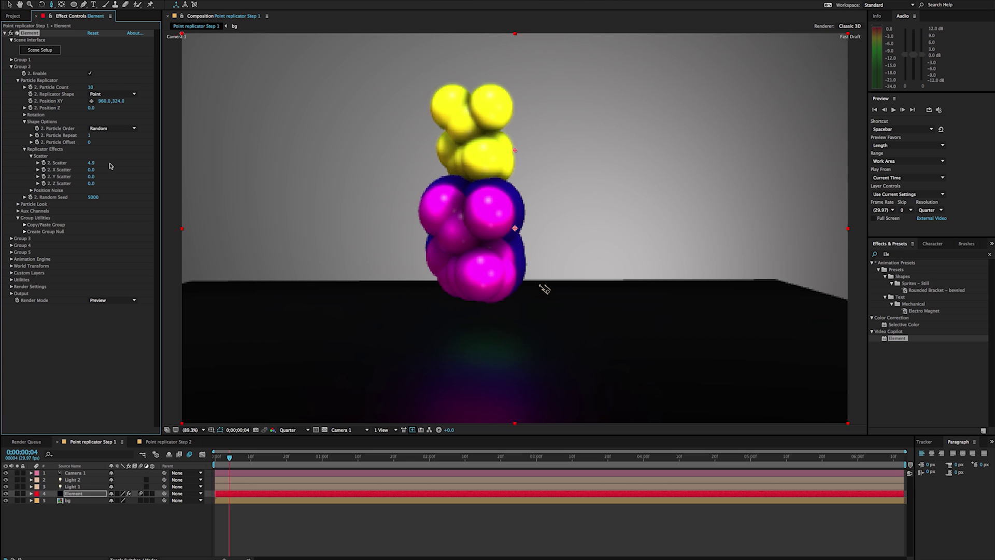
{"action": "key", "text": "ctrl+z"}
{"action": "key", "text": "ctrl+z"}
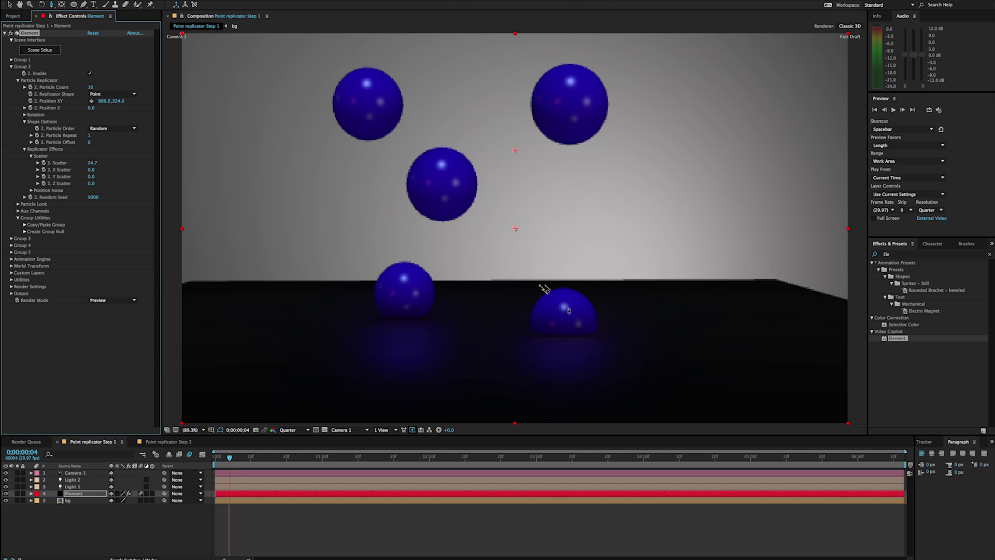
{"action": "left_click_drag", "start_coordinate": [544, 289], "coordinate": [511, 320]}
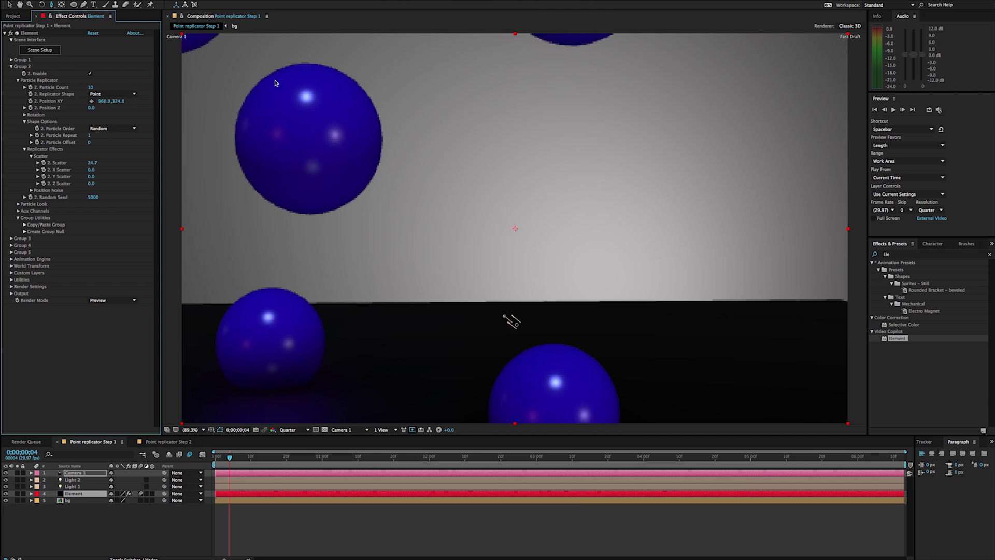
Step: Undo the camera move, then select all models in Balls and drag them out below Floor
{"action": "key", "text": "ctrl+z"}
{"action": "left_click", "coordinate": [38, 50]}
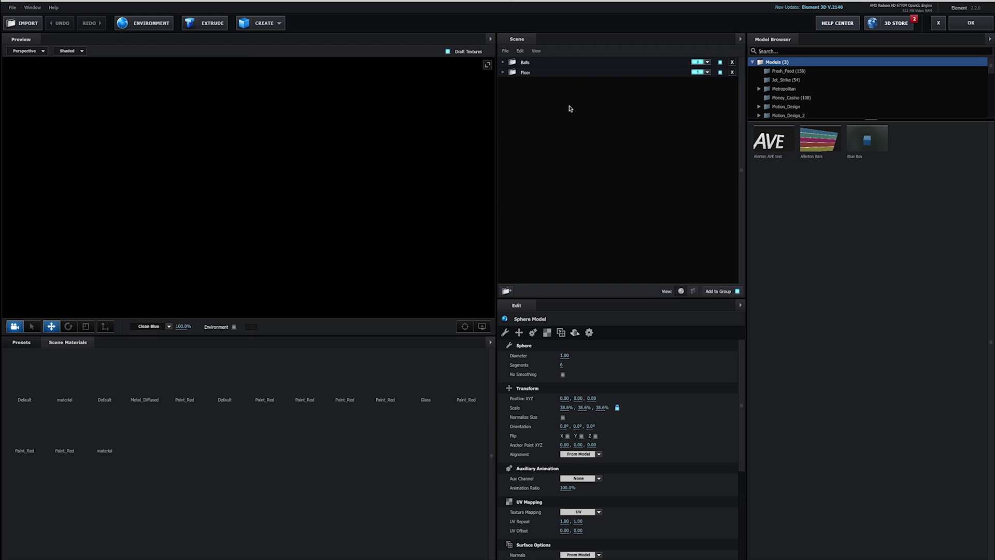
{"action": "left_click", "coordinate": [502, 63]}
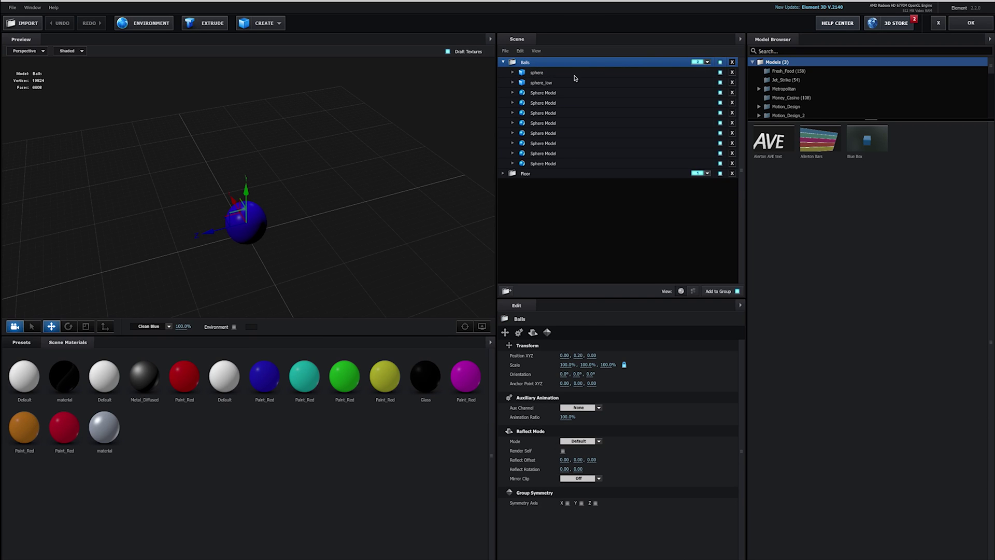
{"action": "left_click", "coordinate": [544, 74]}
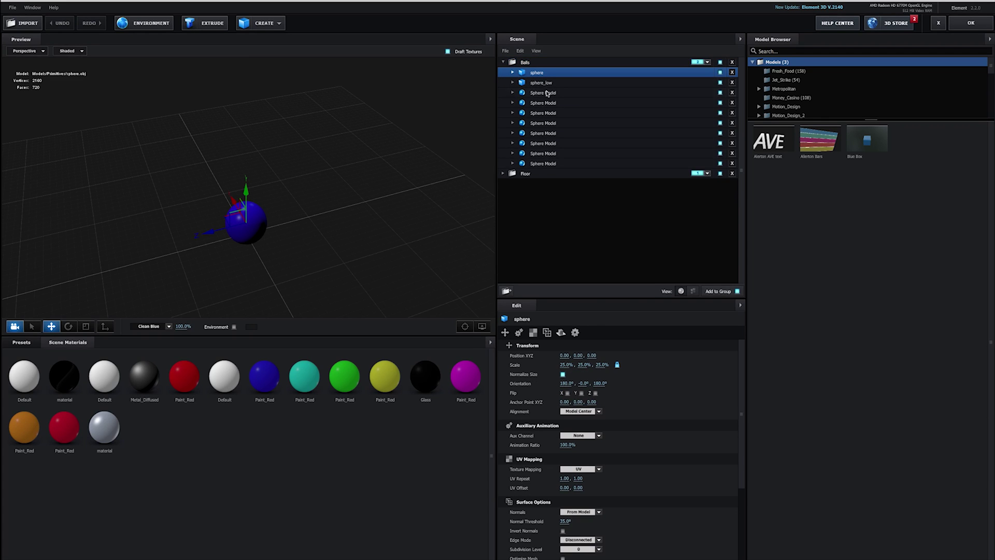
{"action": "left_click", "coordinate": [547, 162], "text": "ctrl"}
{"action": "left_click", "coordinate": [548, 153], "text": "ctrl"}
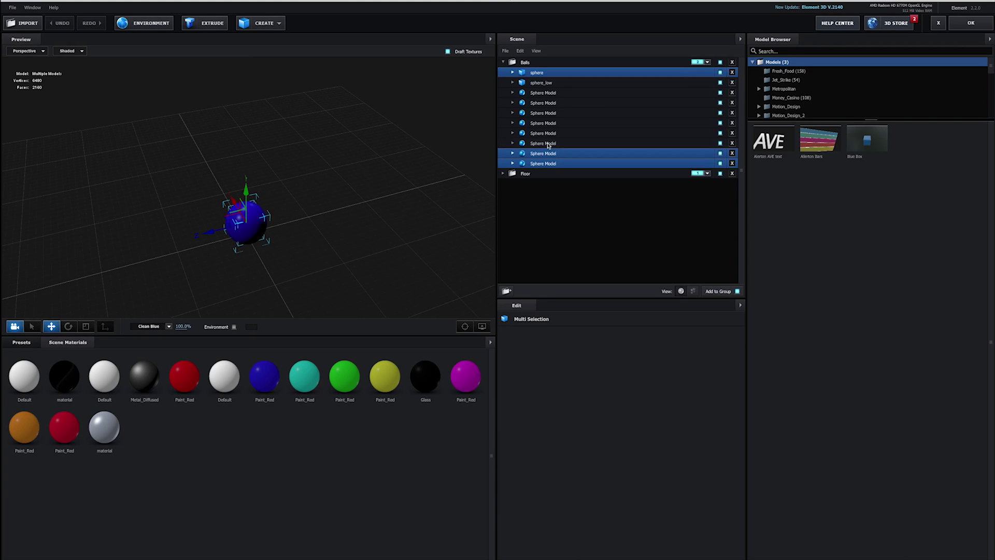
{"action": "left_click", "coordinate": [548, 143], "text": "ctrl"}
{"action": "left_click", "coordinate": [549, 133], "text": "ctrl"}
{"action": "left_click", "coordinate": [549, 123], "text": "ctrl"}
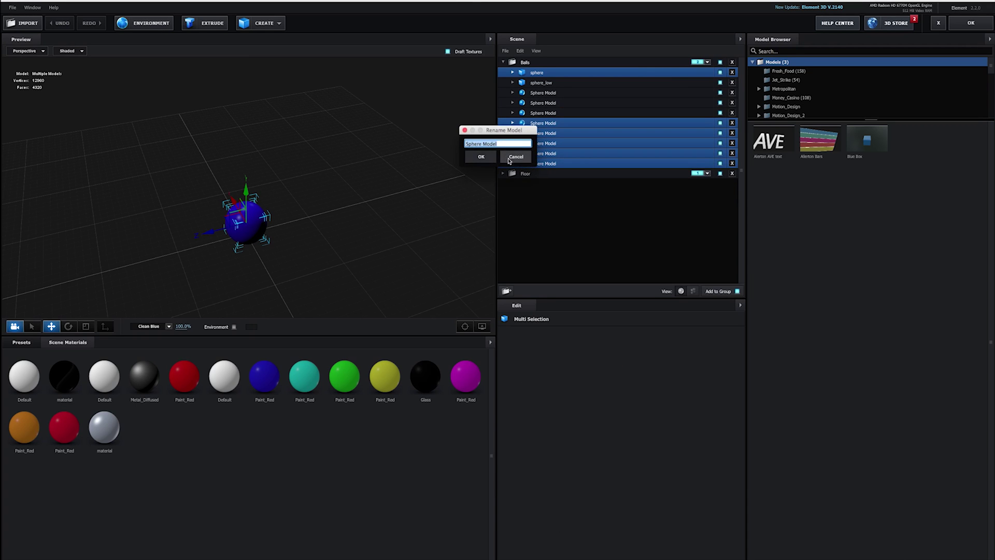
{"action": "left_click", "coordinate": [551, 113], "text": "ctrl"}
{"action": "left_click", "coordinate": [551, 103], "text": "ctrl"}
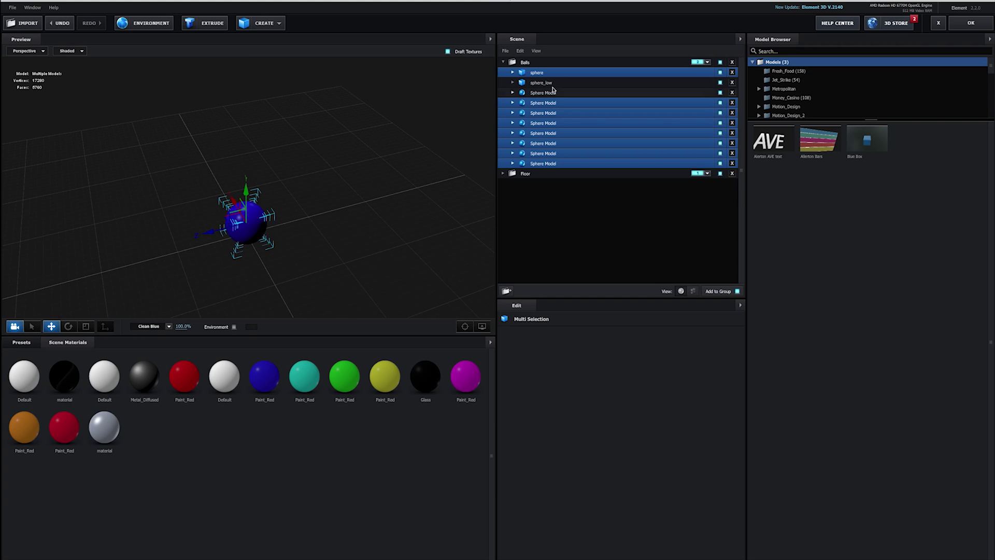
{"action": "left_click", "coordinate": [551, 93], "text": "ctrl"}
{"action": "left_click", "coordinate": [544, 83], "text": "ctrl"}
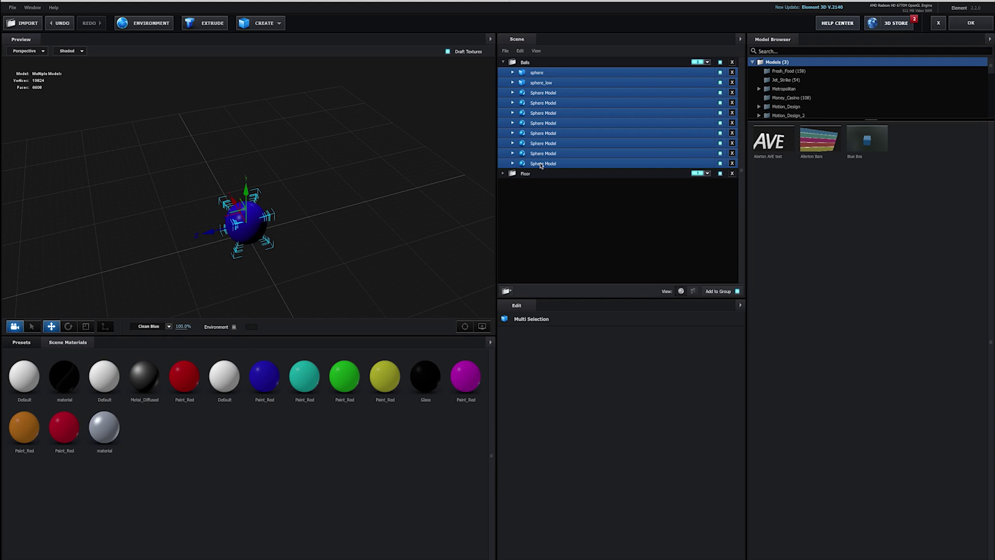
{"action": "left_click_drag", "start_coordinate": [540, 165], "coordinate": [520, 192]}
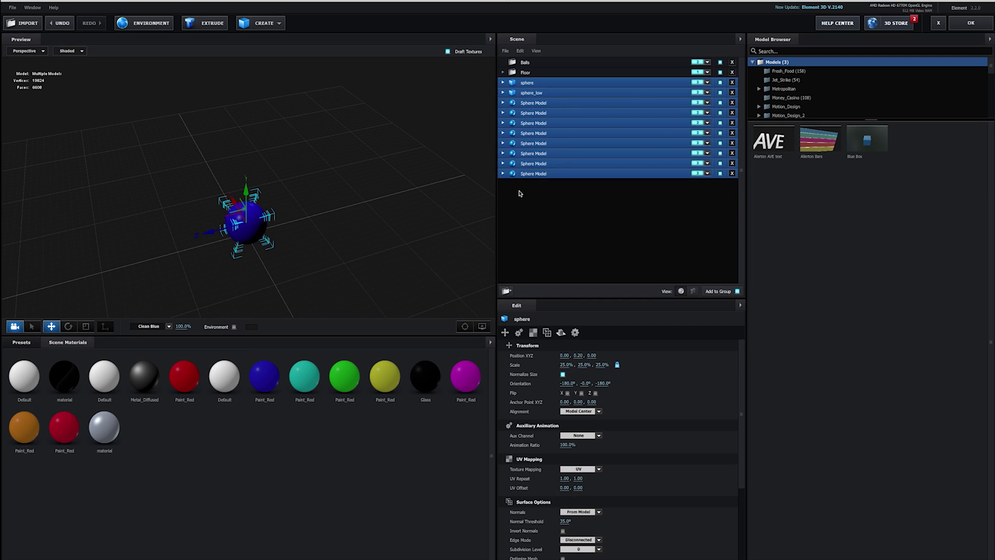
Step: Inspect the ungrouped sphere_low and Sphere Models, including the Paint_Red, green, purple and yellow ones
{"action": "left_click", "coordinate": [540, 94]}
{"action": "key", "text": "Down"}
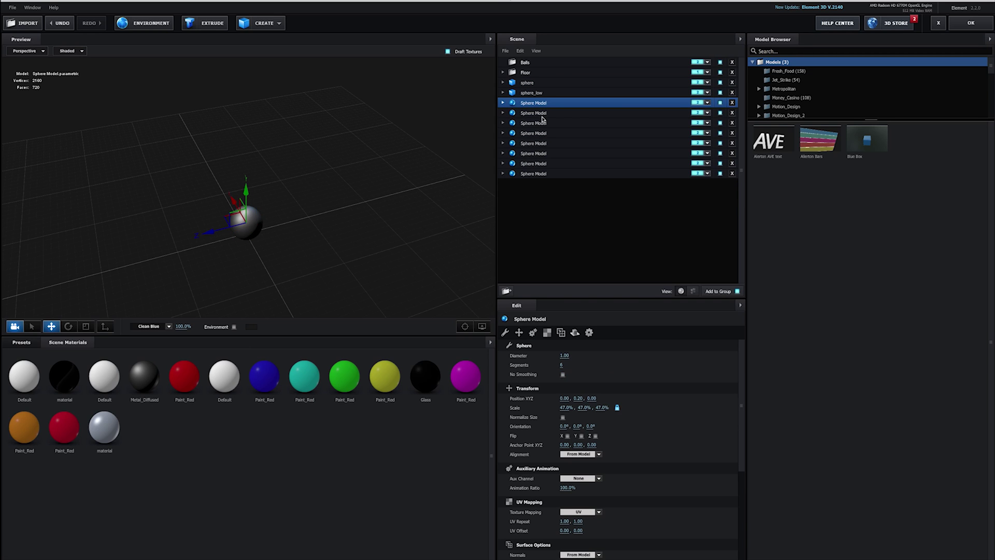
{"action": "left_click", "coordinate": [542, 120]}
{"action": "left_click", "coordinate": [503, 123]}
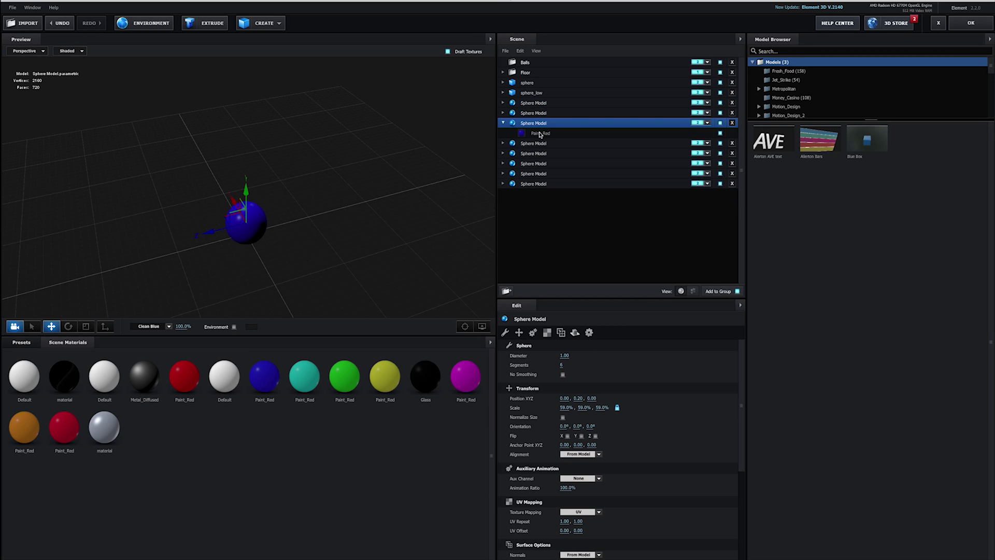
{"action": "left_click", "coordinate": [540, 145]}
{"action": "left_click", "coordinate": [539, 164]}
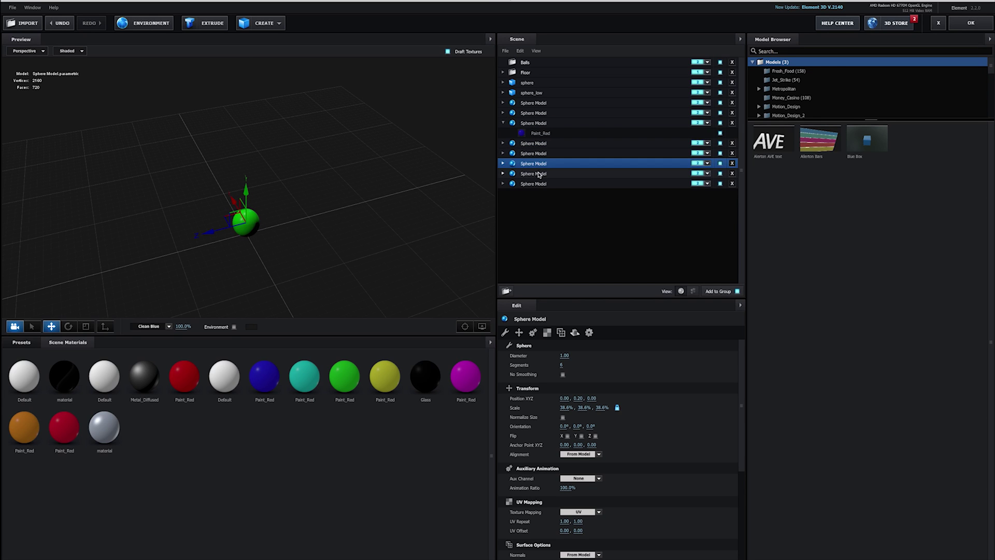
{"action": "left_click", "coordinate": [539, 174]}
{"action": "left_click", "coordinate": [539, 185]}
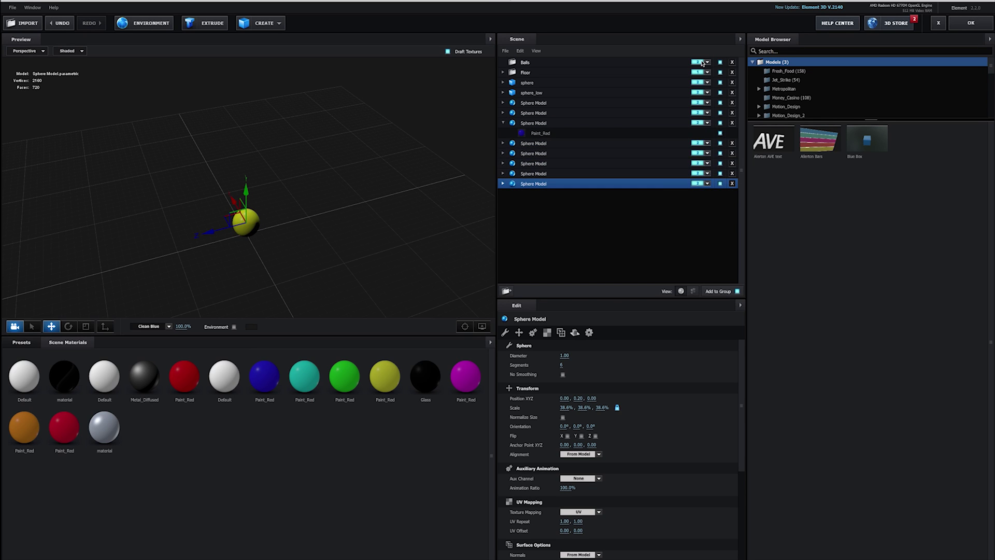
Step: Delete the empty Balls group and apply the scene to the composition
{"action": "left_click", "coordinate": [525, 63]}
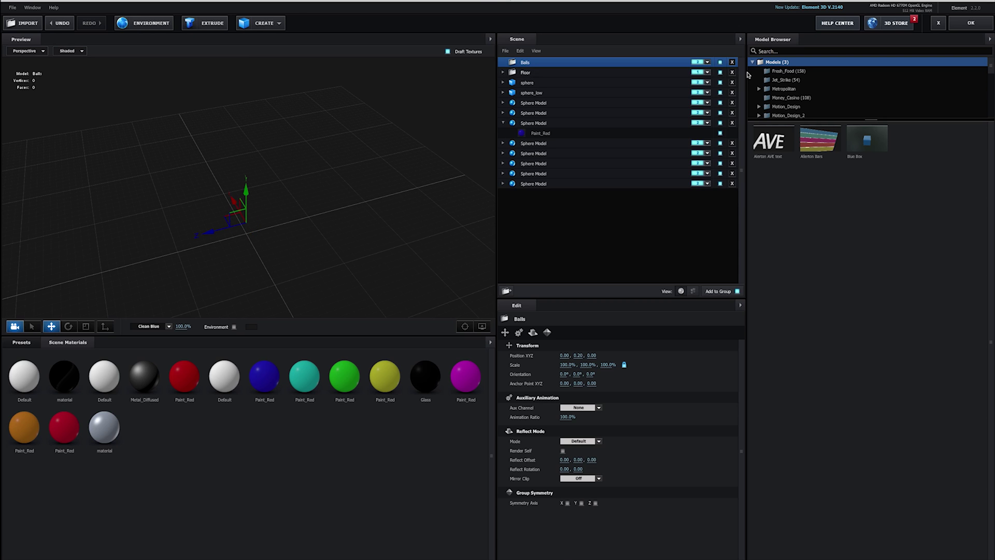
{"action": "left_click", "coordinate": [731, 62]}
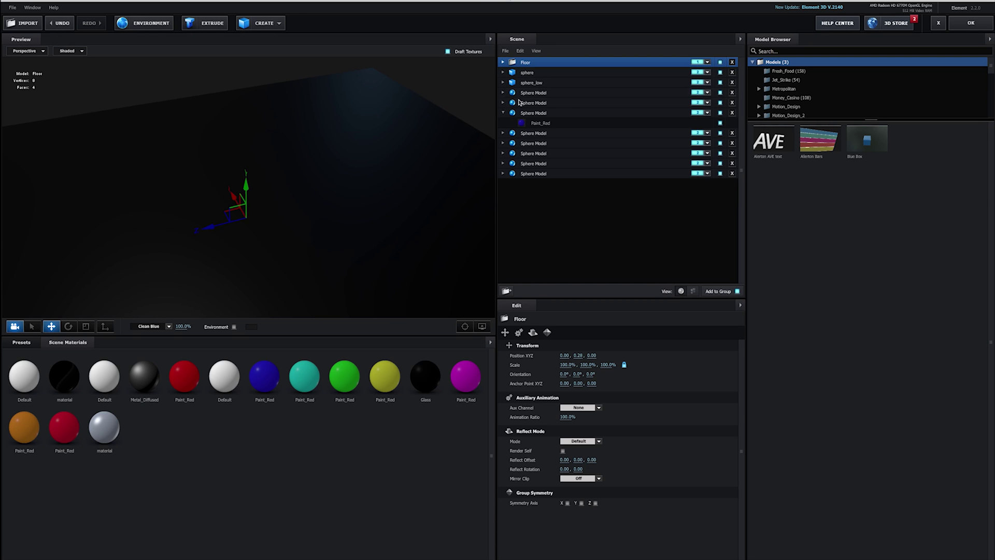
{"action": "left_click", "coordinate": [534, 72]}
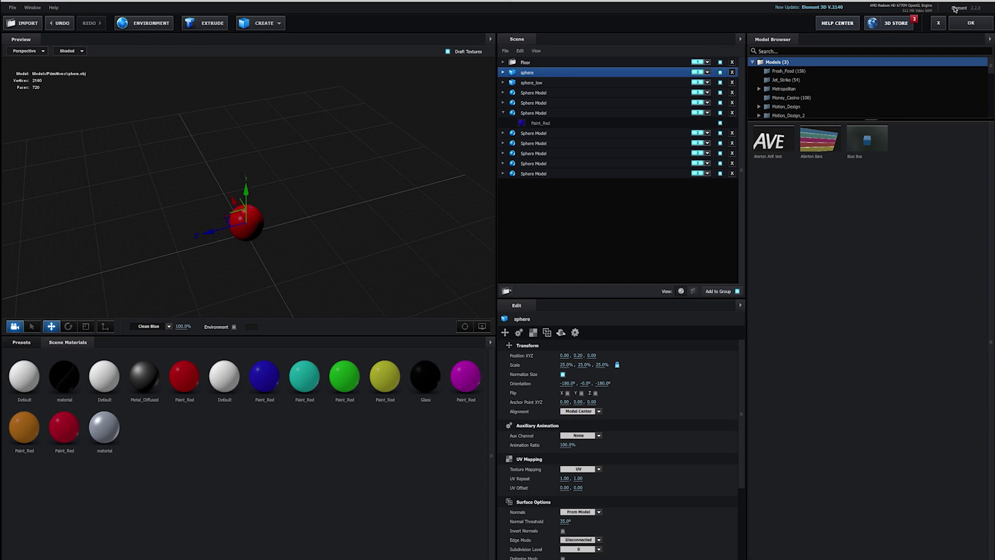
{"action": "left_click", "coordinate": [971, 23]}
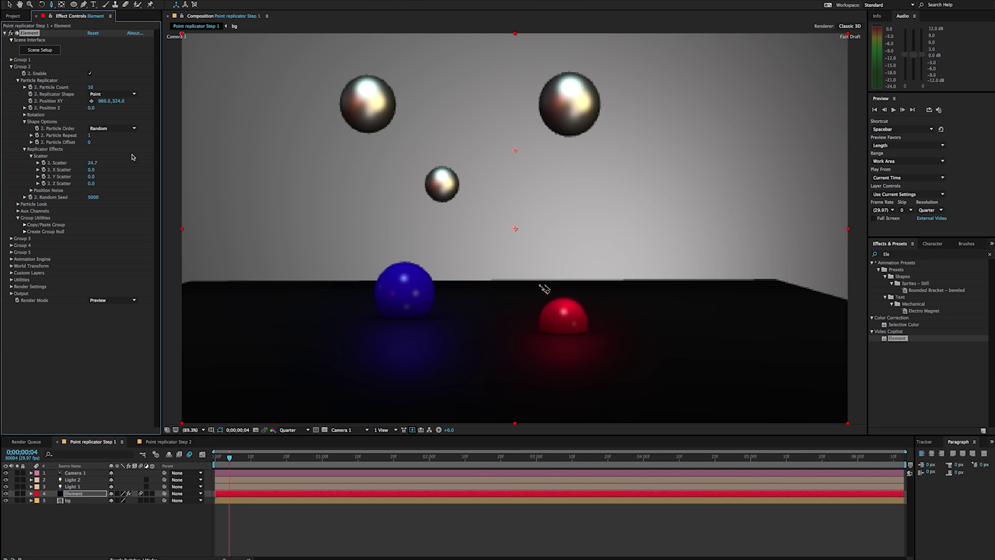
Step: Raise Particle Count to 99 and review the sphere_low and Sphere Model entries in Scene Setup
{"action": "left_click_drag", "start_coordinate": [92, 88], "coordinate": [126, 88]}
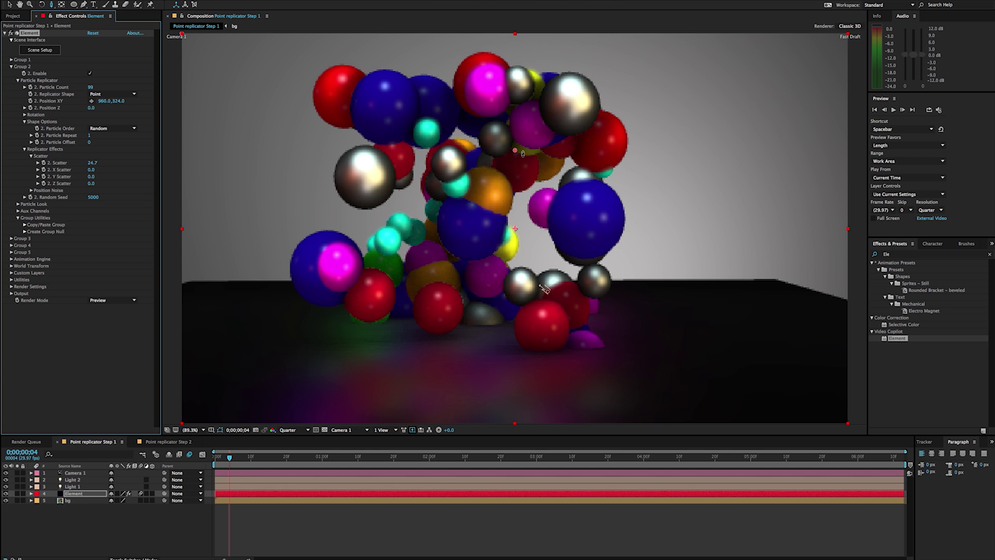
{"action": "left_click", "coordinate": [39, 51]}
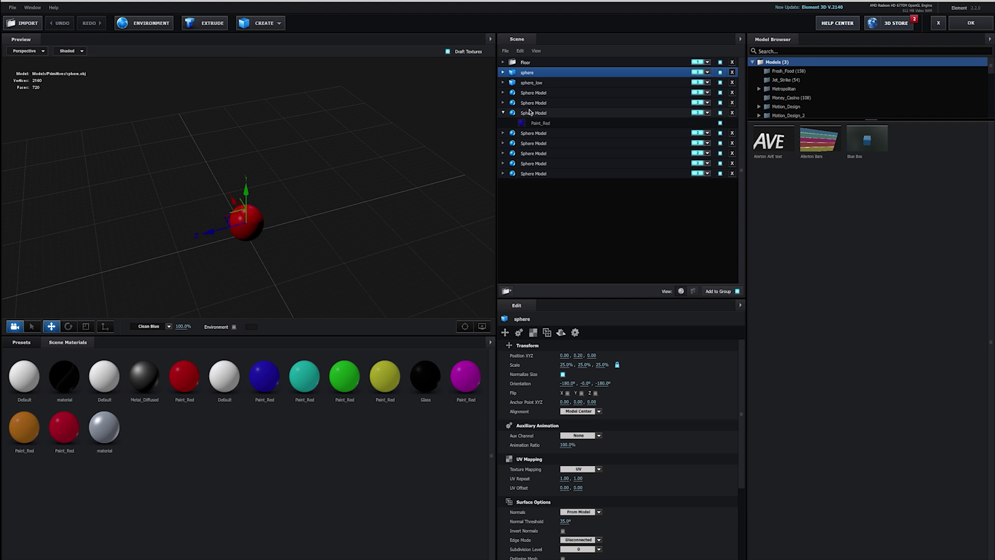
{"action": "left_click", "coordinate": [538, 84]}
{"action": "left_click", "coordinate": [545, 94]}
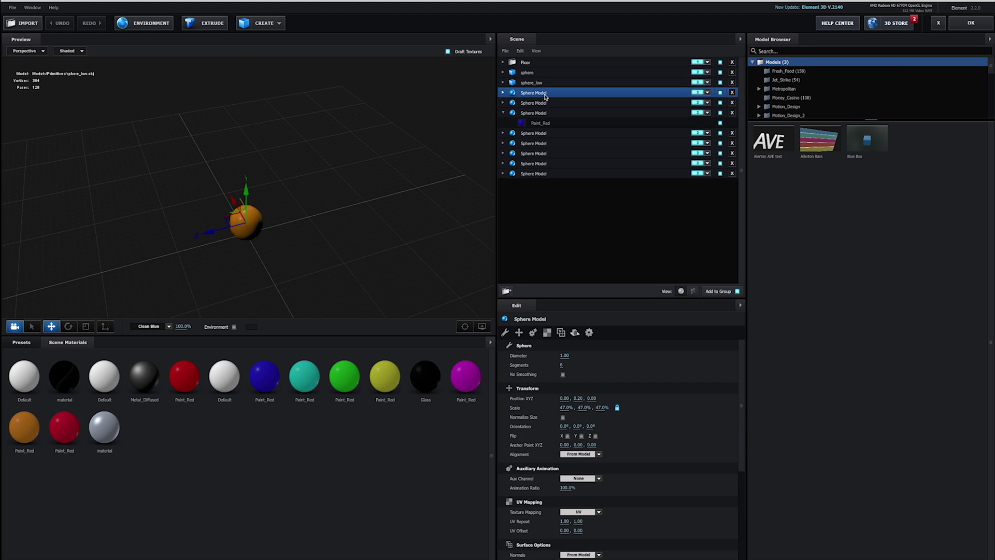
{"action": "left_click", "coordinate": [546, 103]}
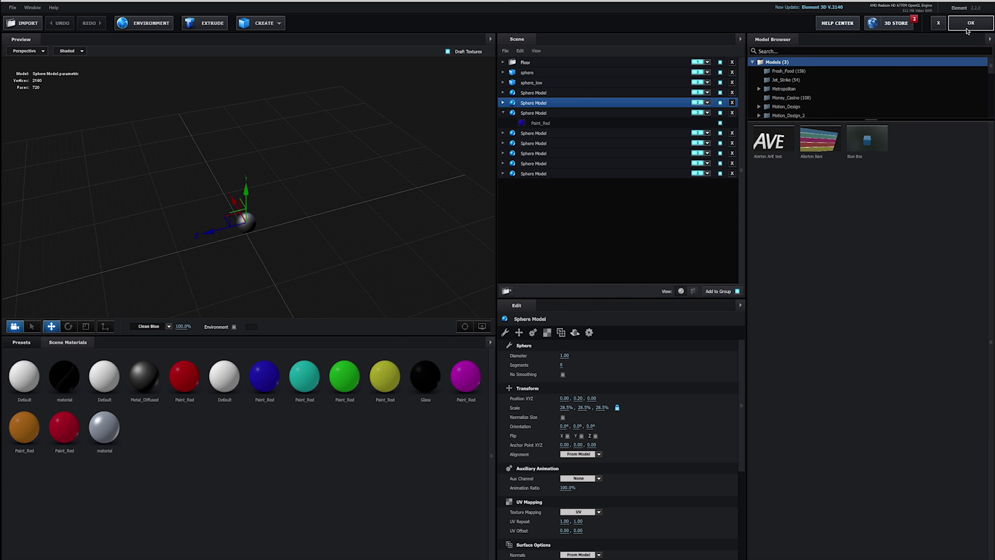
{"action": "left_click", "coordinate": [968, 26]}
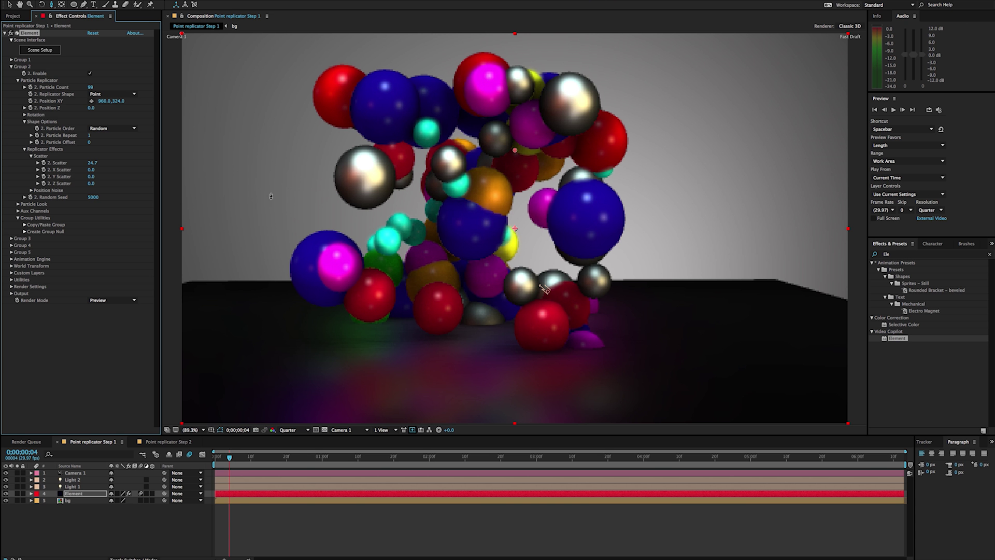
{"action": "left_click", "coordinate": [95, 163]}
Step: Reset overall Scatter to 0, then increase it to about 30.3
{"action": "type", "text": "0"}
{"action": "key", "text": "Return"}
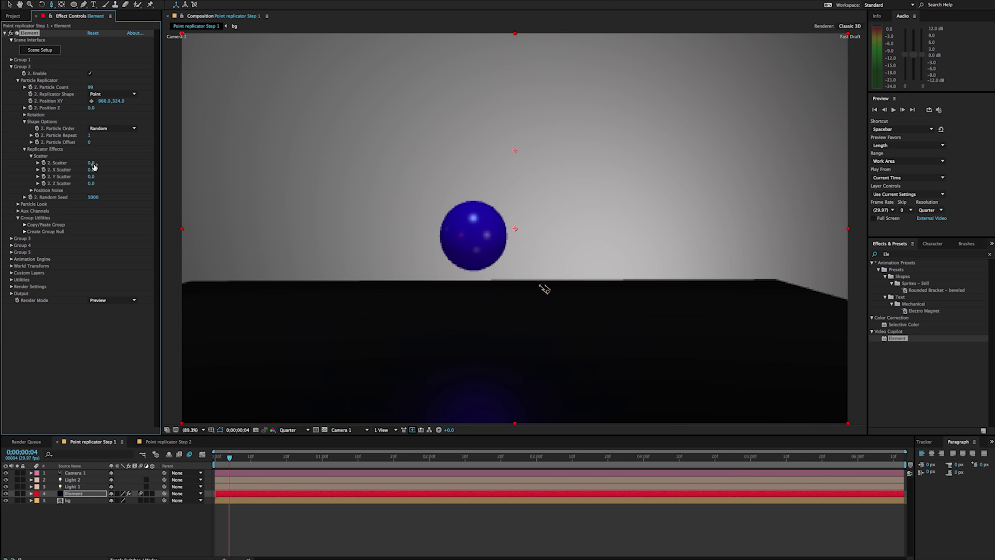
{"action": "left_click_drag", "start_coordinate": [92, 163], "coordinate": [142, 162]}
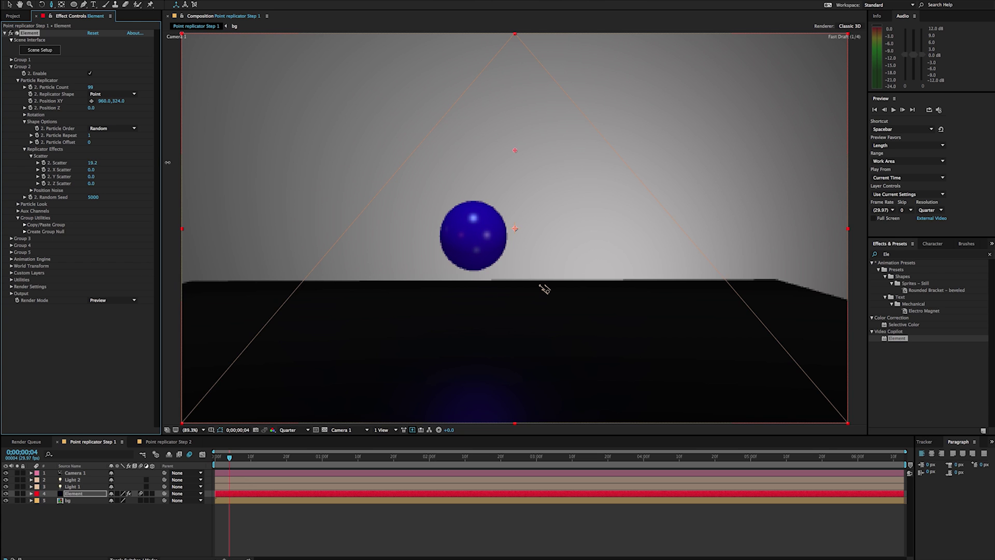
{"action": "left_click_drag", "start_coordinate": [210, 164], "coordinate": [210, 163]}
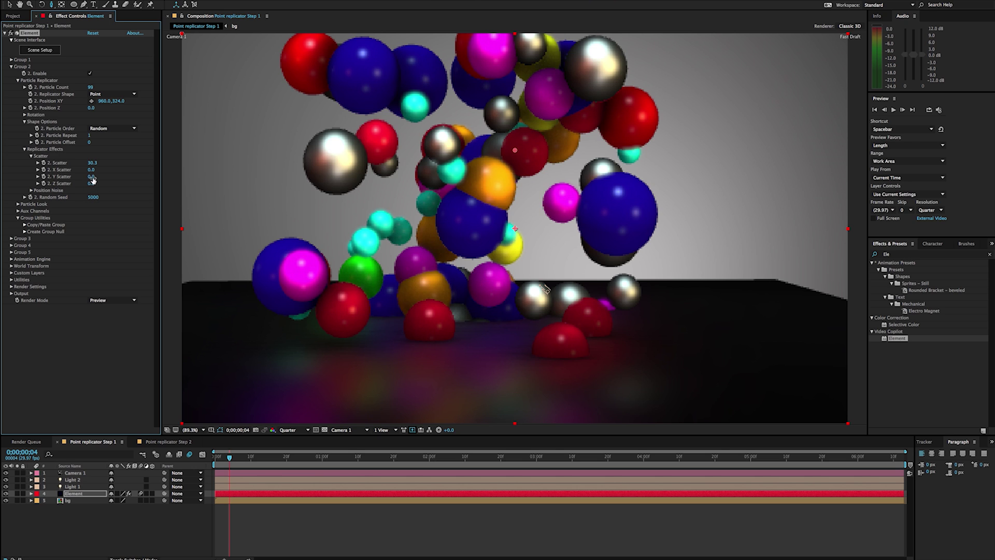
Step: Spread the spheres with X Scatter 32.1, Y 1.4, Z 57.2 and overall Scatter 21.4
{"action": "left_click_drag", "start_coordinate": [91, 177], "coordinate": [107, 189]}
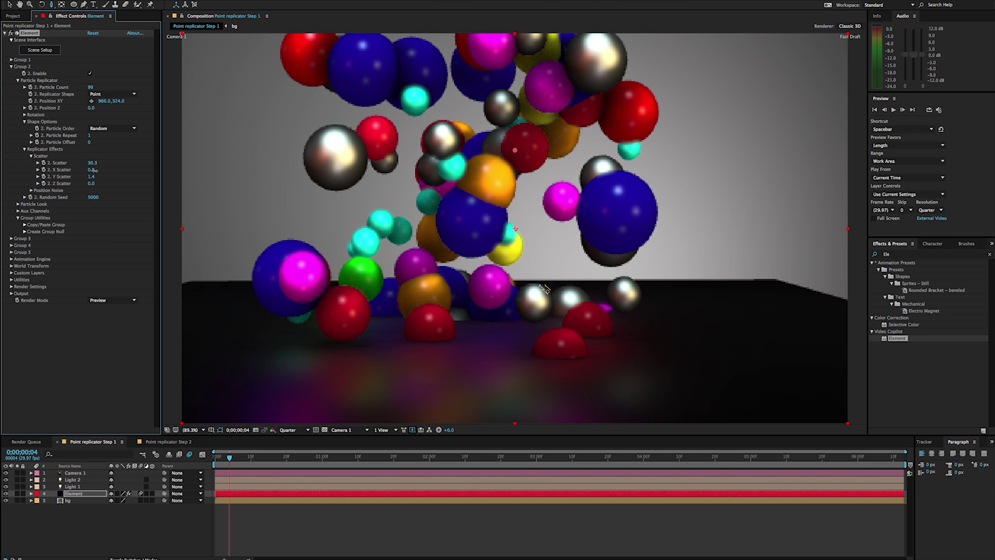
{"action": "left_click_drag", "start_coordinate": [96, 170], "coordinate": [138, 171]}
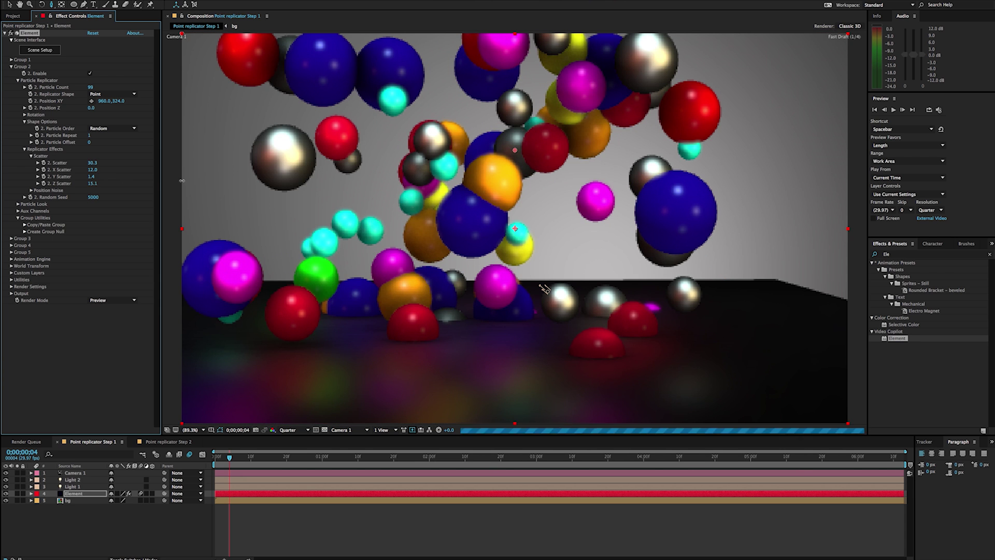
{"action": "left_click_drag", "start_coordinate": [181, 181], "coordinate": [309, 180]}
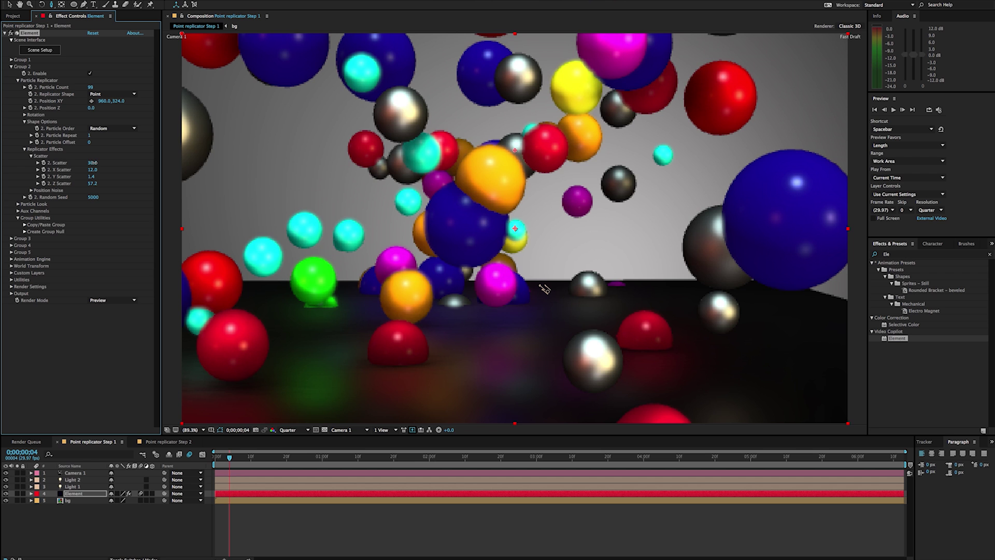
{"action": "left_click_drag", "start_coordinate": [92, 164], "coordinate": [46, 164]}
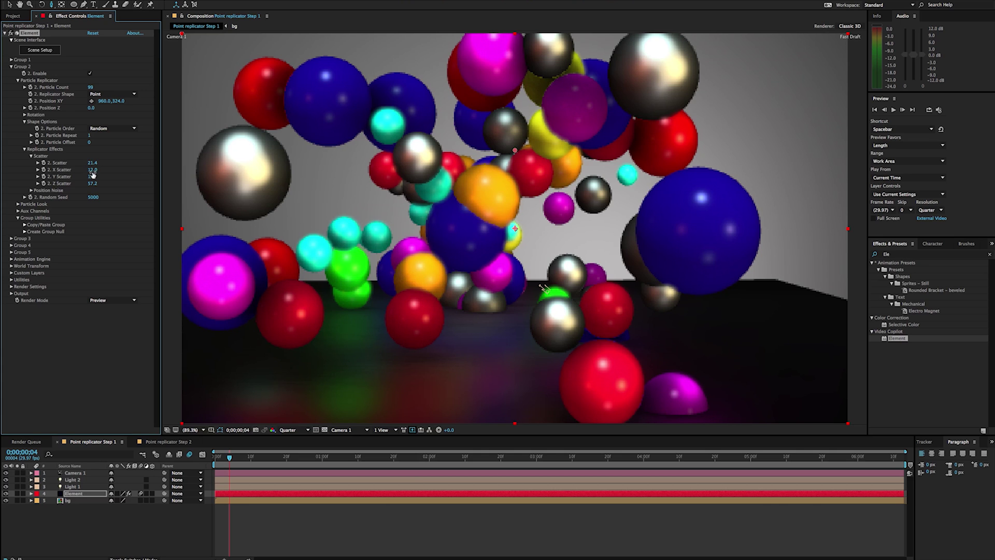
{"action": "left_click_drag", "start_coordinate": [93, 169], "coordinate": [165, 169]}
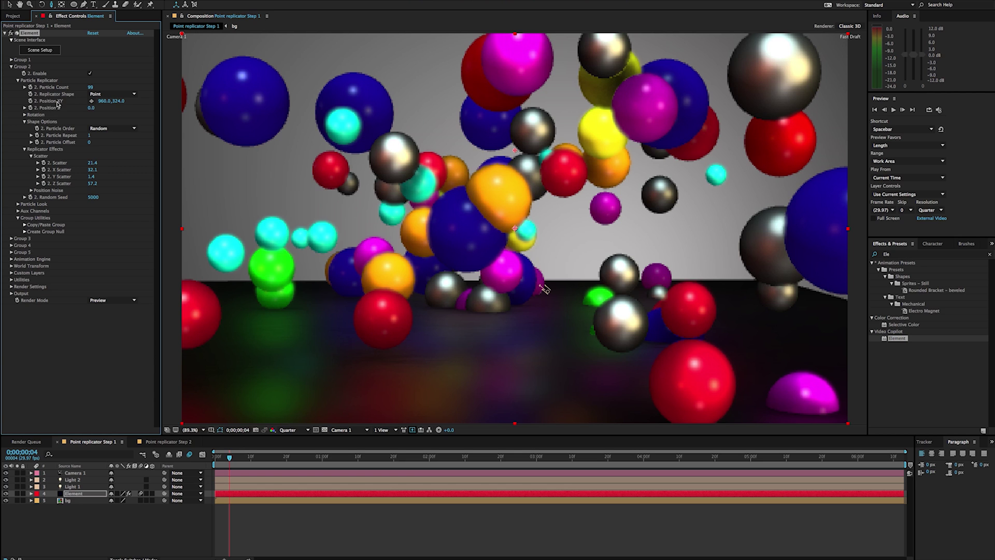
Step: Raise the sphere cloud to Position XY 960.0, 165.0 and reopen Scene Setup
{"action": "left_click_drag", "start_coordinate": [121, 101], "coordinate": [35, 103]}
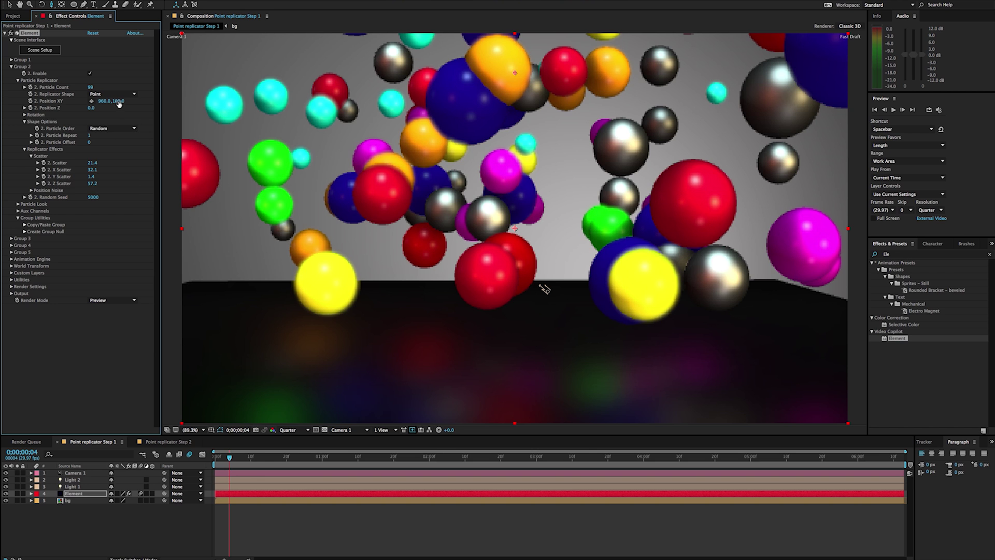
{"action": "mouse_move", "coordinate": [119, 102]}
{"action": "left_mouse_down"}
{"action": "mouse_move", "coordinate": [96, 103]}
{"action": "mouse_move", "coordinate": [141, 103]}
{"action": "left_mouse_up"}
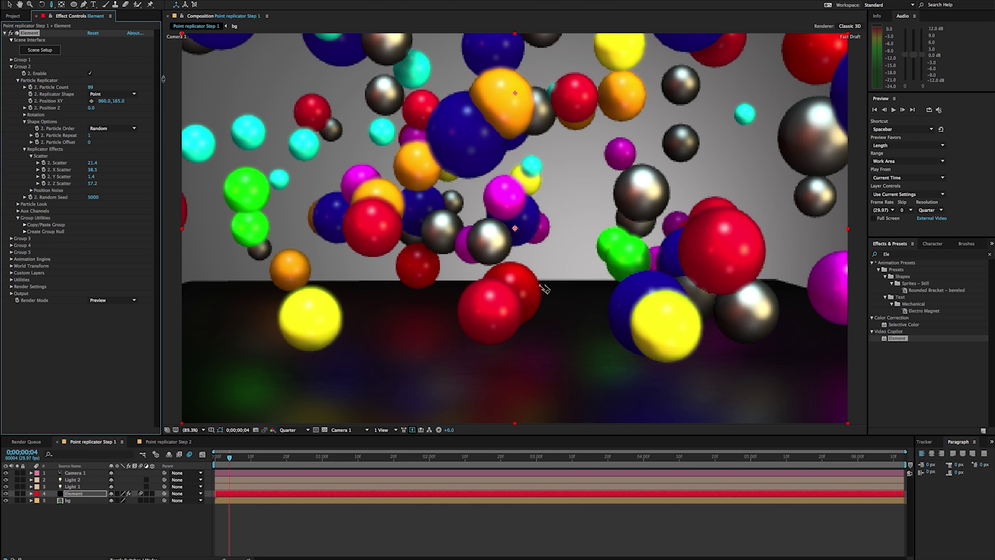
{"action": "left_click", "coordinate": [38, 51]}
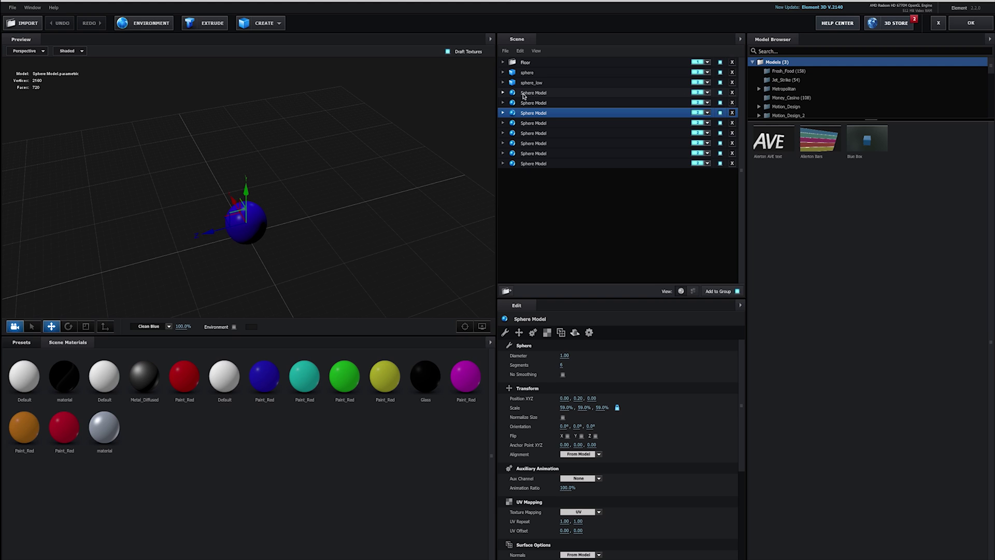
Step: Check the sphere, sphere_low, second and fifth Sphere Model settings in the Scene list
{"action": "left_click", "coordinate": [528, 74]}
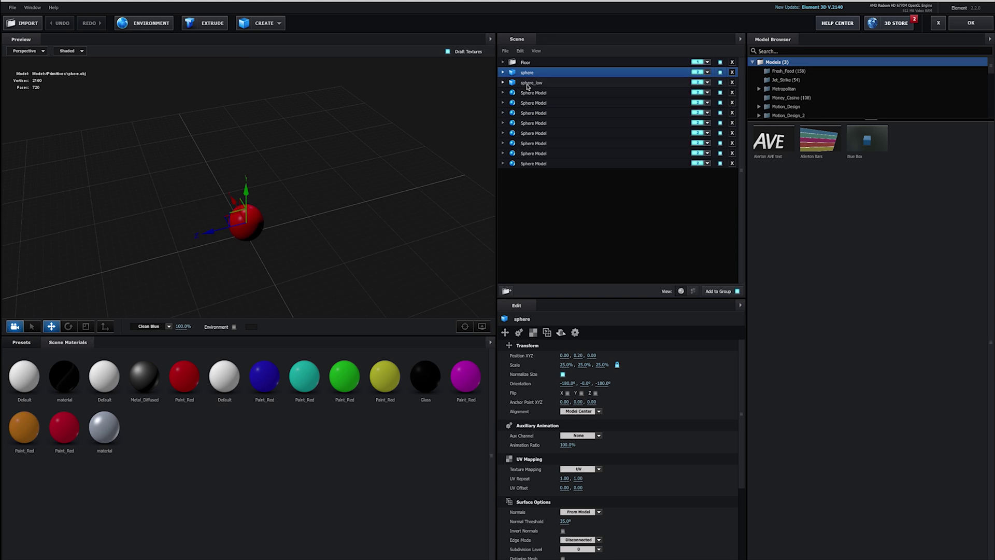
{"action": "left_click", "coordinate": [527, 83]}
{"action": "left_click", "coordinate": [534, 103]}
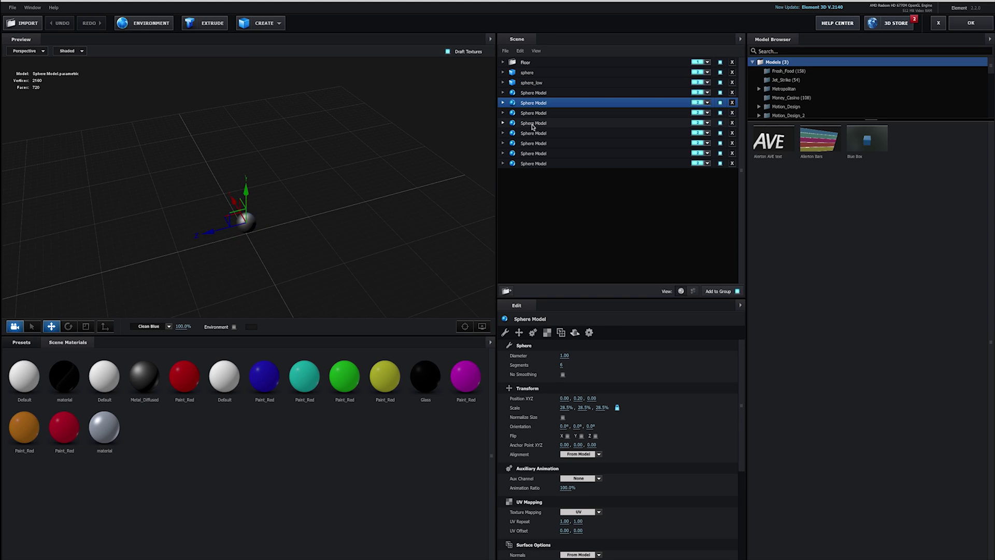
{"action": "left_click", "coordinate": [533, 134]}
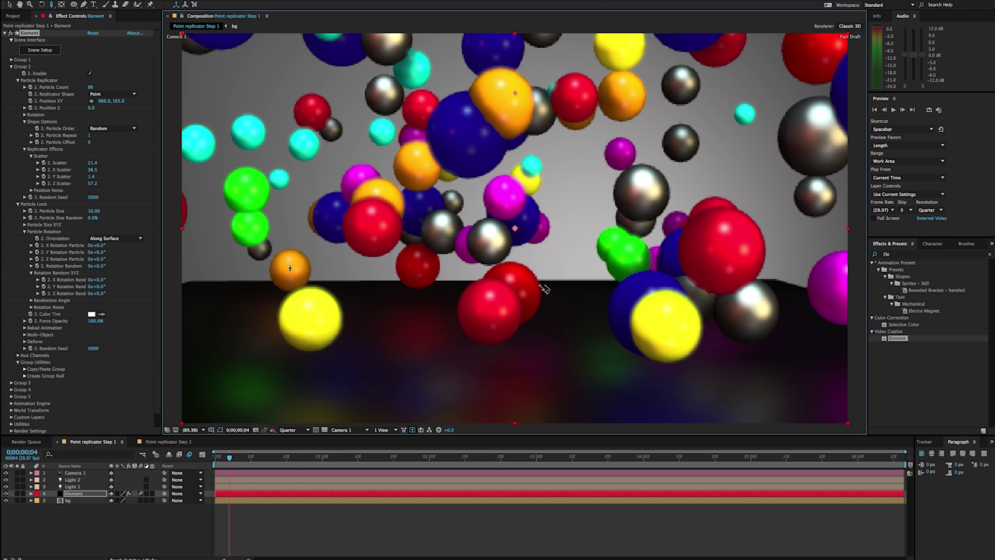
Step: Switch the preview resolution from Quarter to Full and refresh by toggling Camera 1's selection
{"action": "left_click", "coordinate": [290, 430]}
{"action": "left_click", "coordinate": [294, 452]}
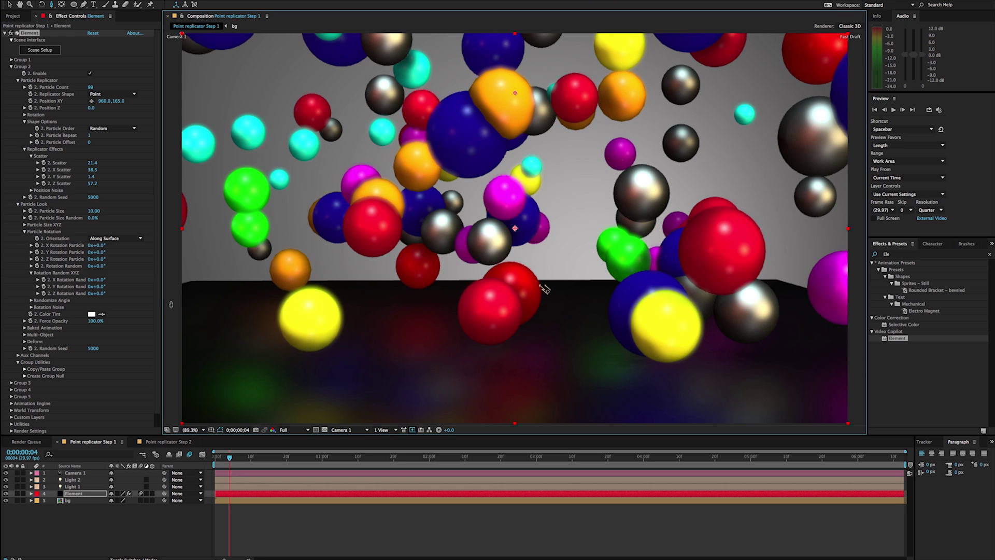
{"action": "left_click", "coordinate": [545, 289]}
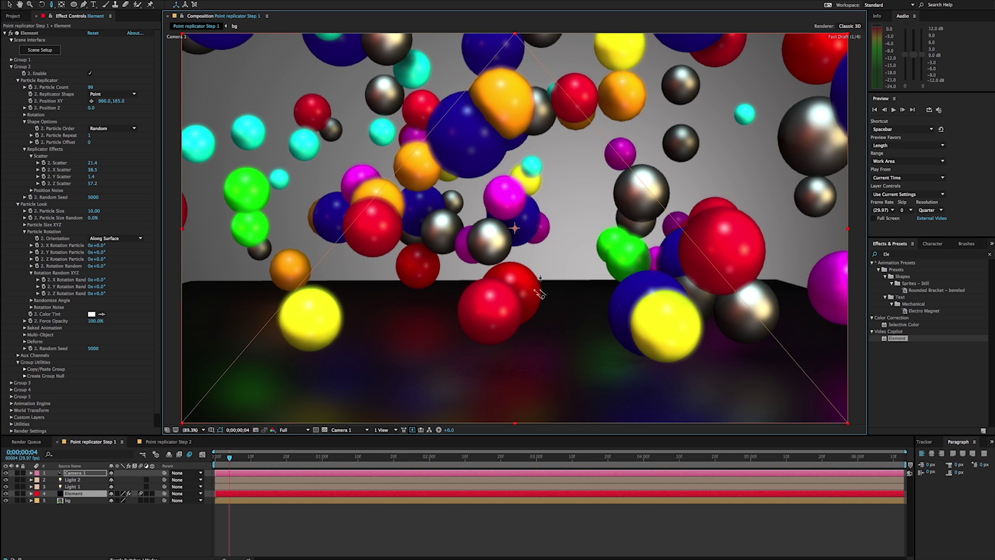
{"action": "left_click", "coordinate": [531, 300]}
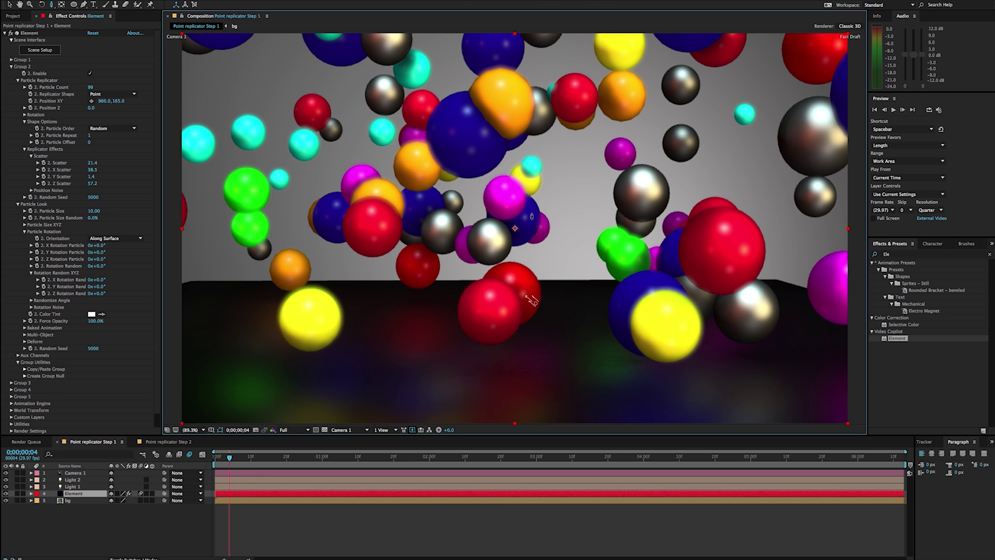